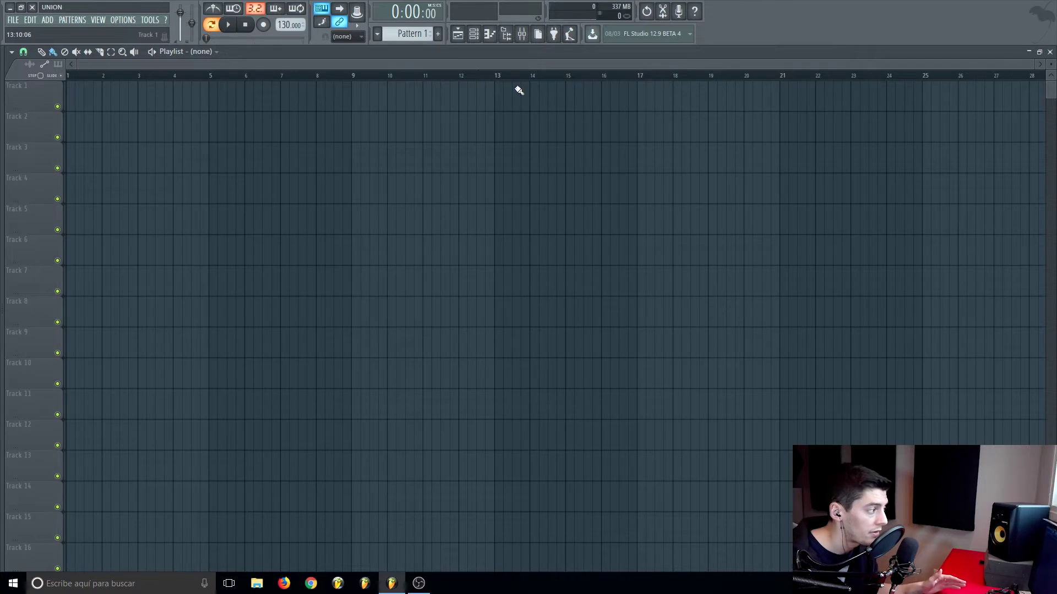
Step: Set the project tempo to 128 and remove Fruity Limiter from the Master mixer track, leaving the mixer closed
drag(283, 24, 284, 29)
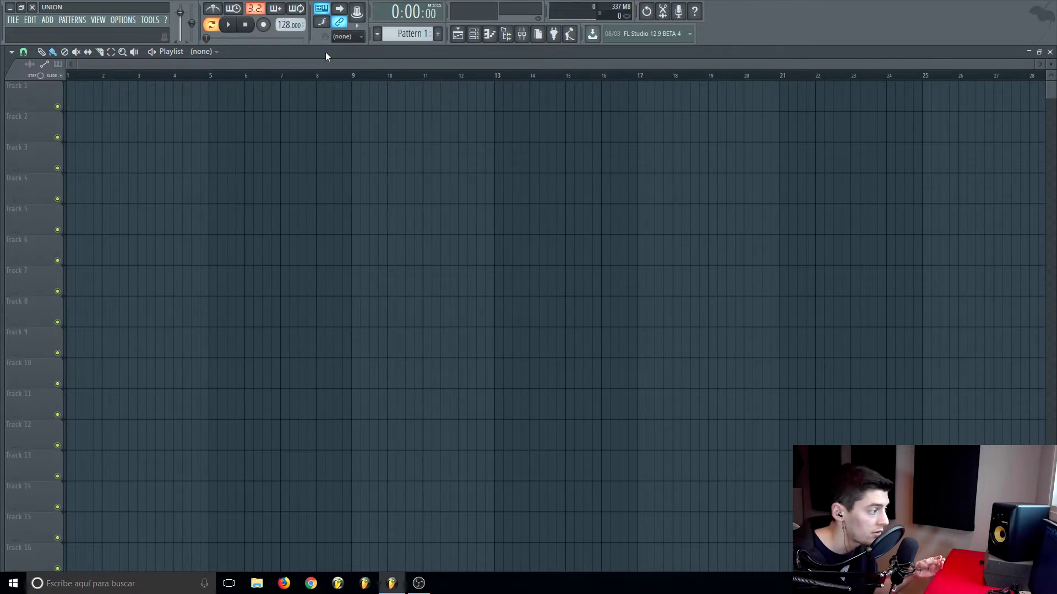
click(521, 34)
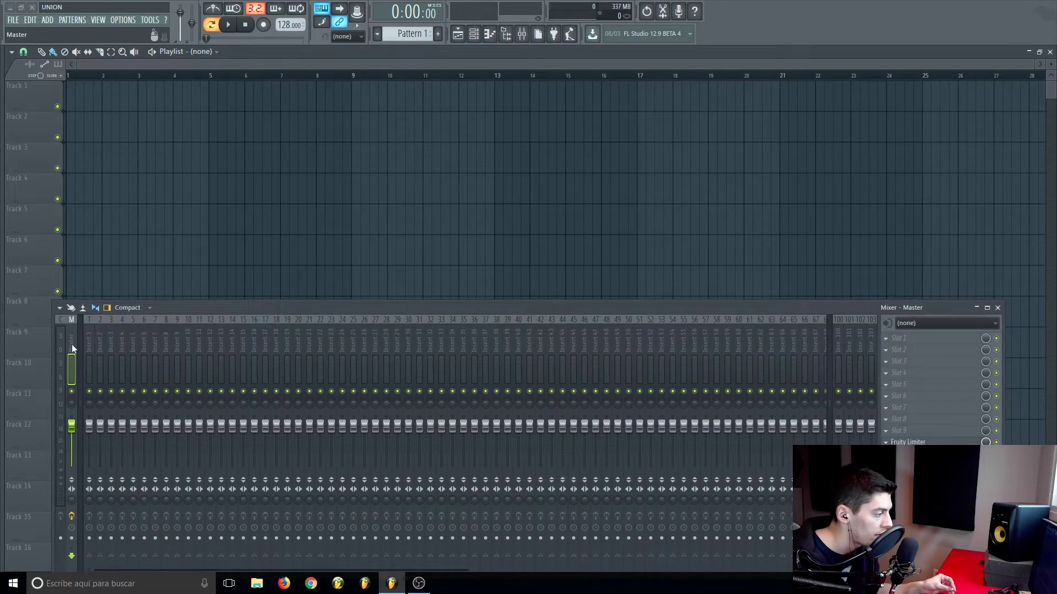
click(886, 443)
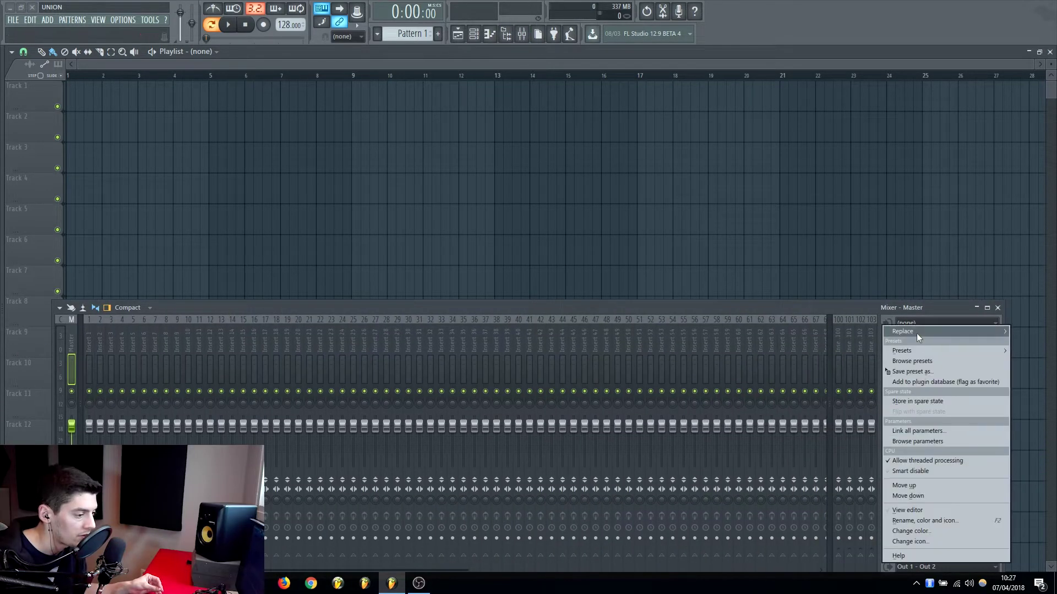
mouse_move(918, 332)
click(851, 33)
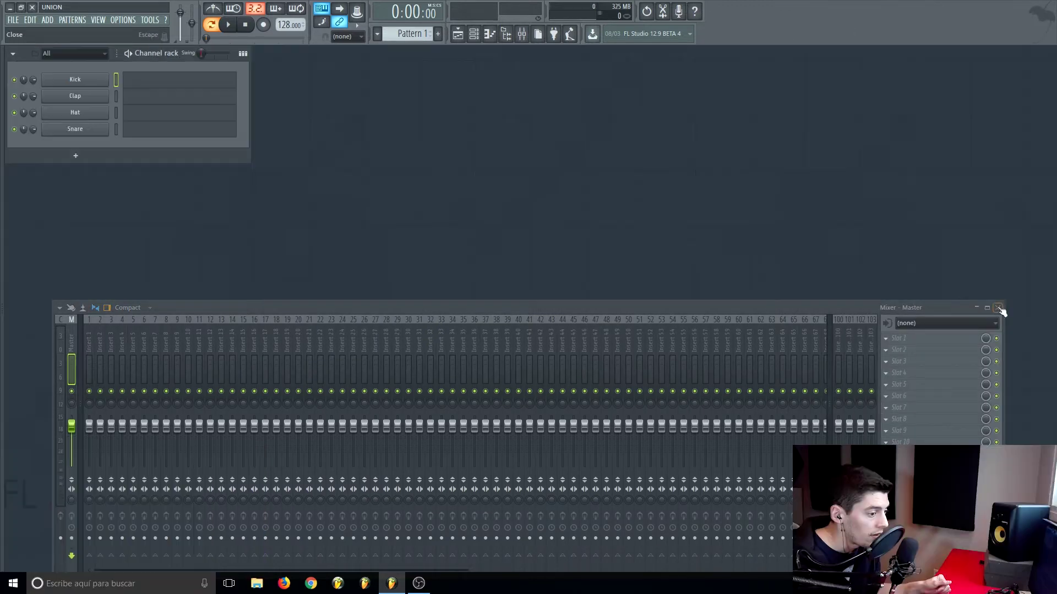
key(F9)
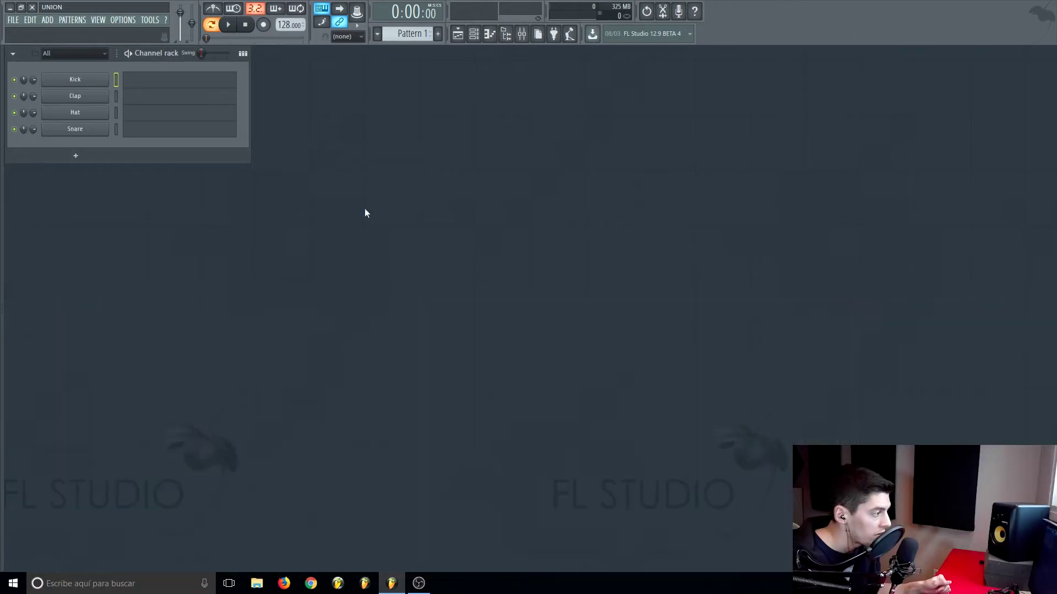
Step: Add an FL Keys channel to the channel rack, test its sound with a note and close its plugin window
click(80, 157)
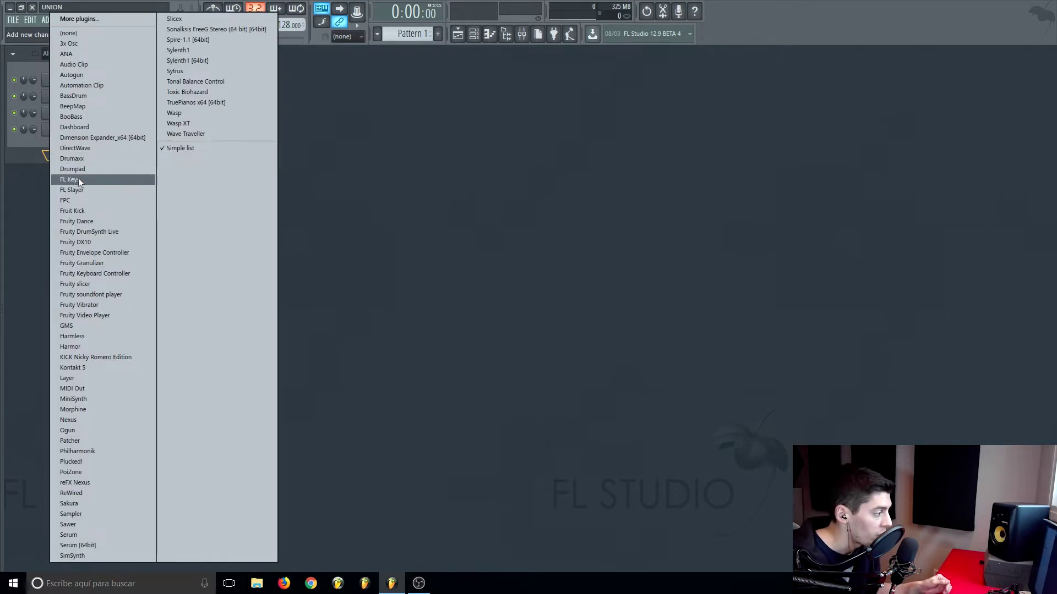
click(85, 179)
drag(96, 117, 483, 126)
key(z)
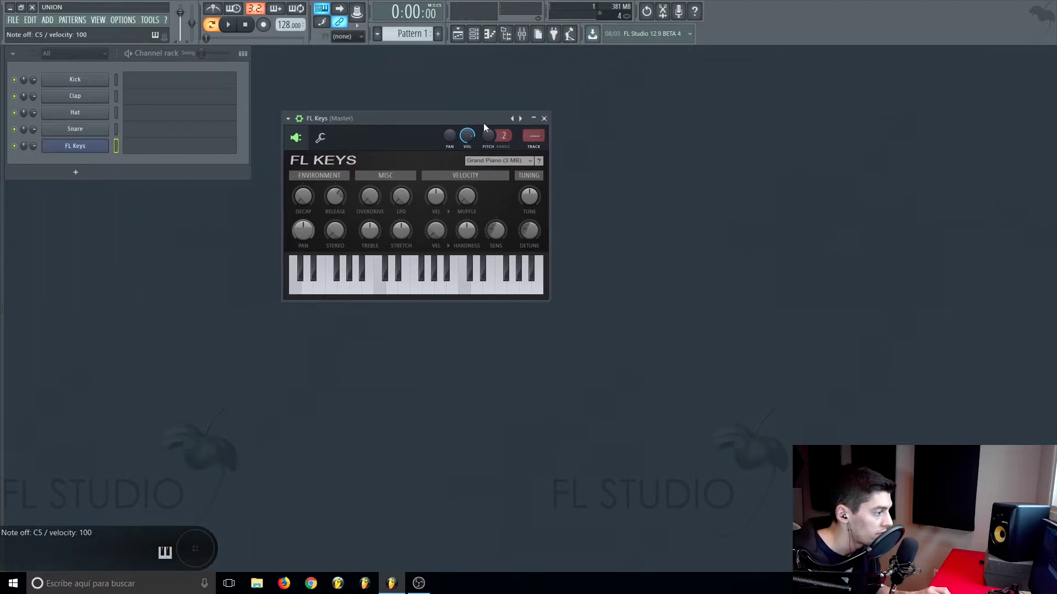
click(543, 118)
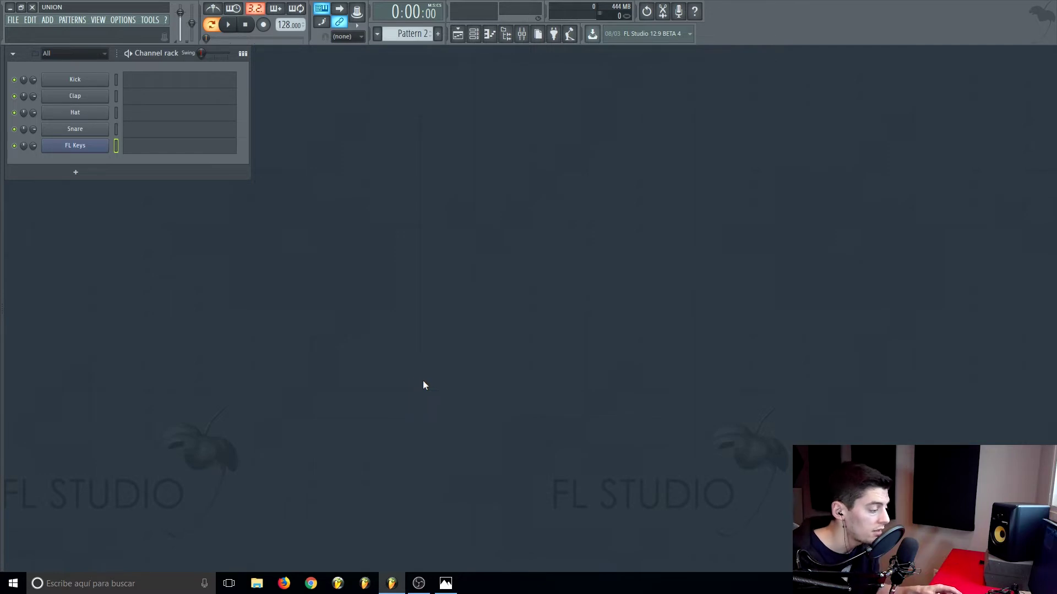
Step: Examine the minor and major keys on the Camelot wheel image in Photos, then close the image
click(446, 582)
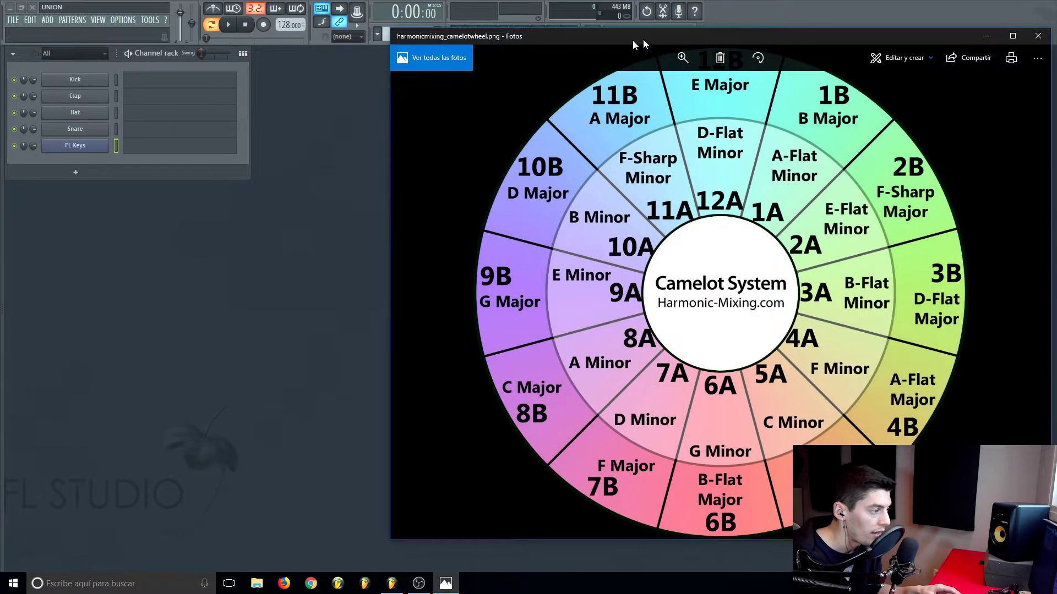
drag(666, 35, 468, 42)
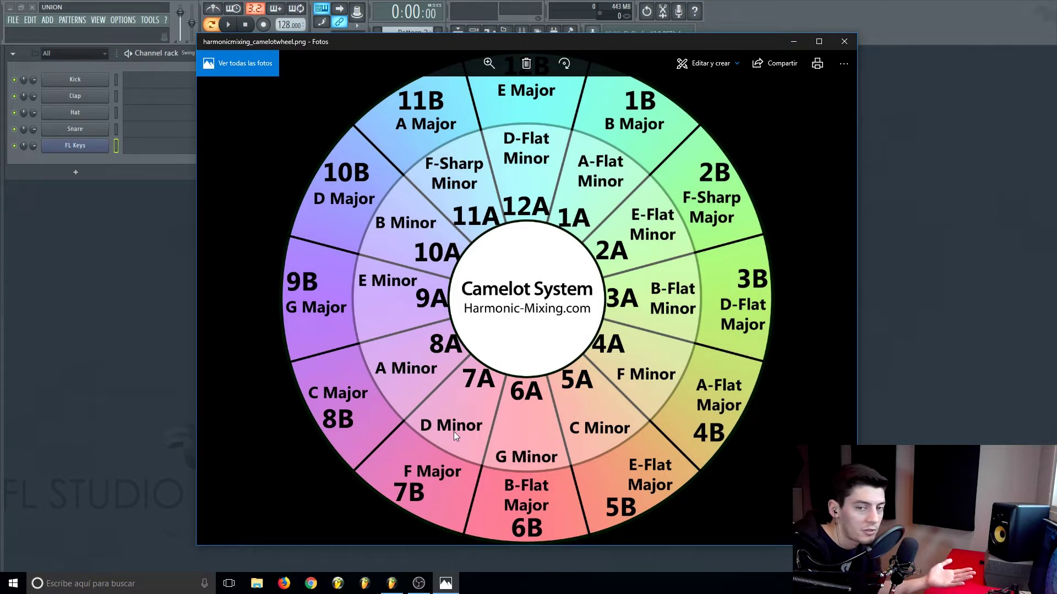
key(alt+F4)
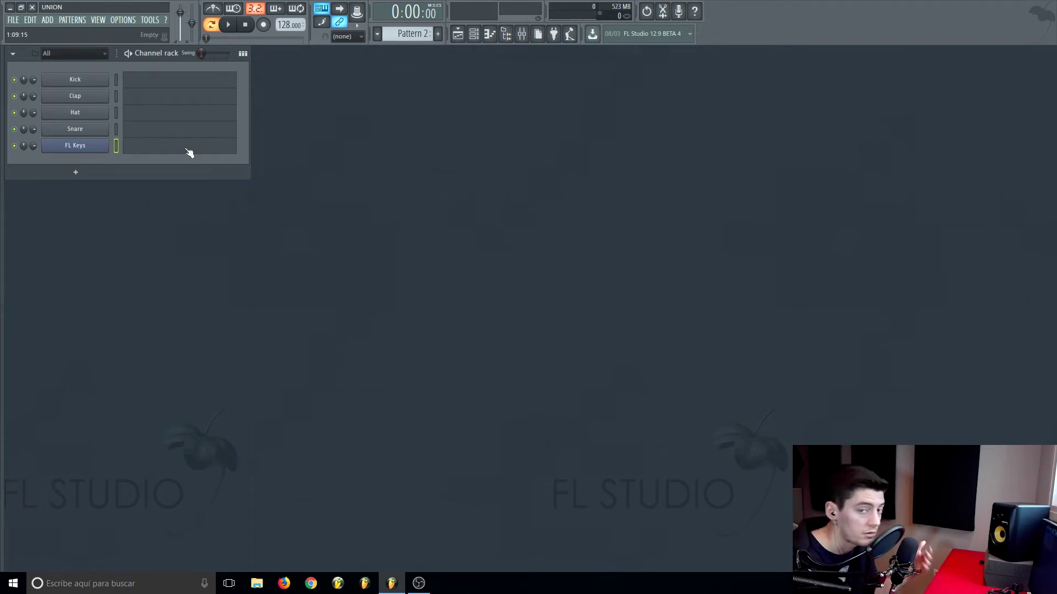
Step: Insert an empty Sampler channel with no plugin above the Kick channel
right_click(68, 79)
mouse_move(141, 154)
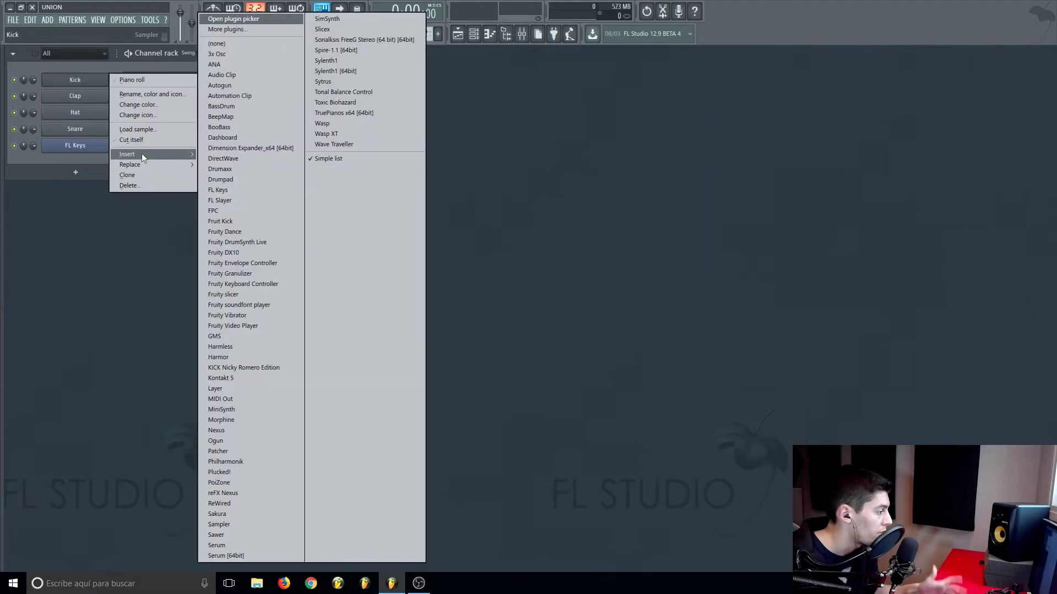
click(225, 52)
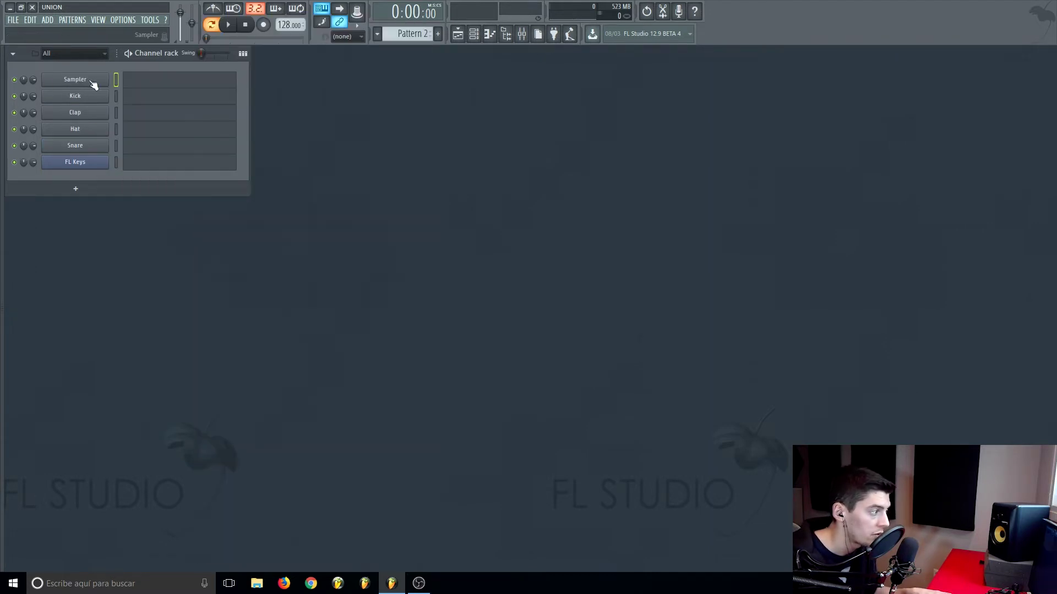
key(q)
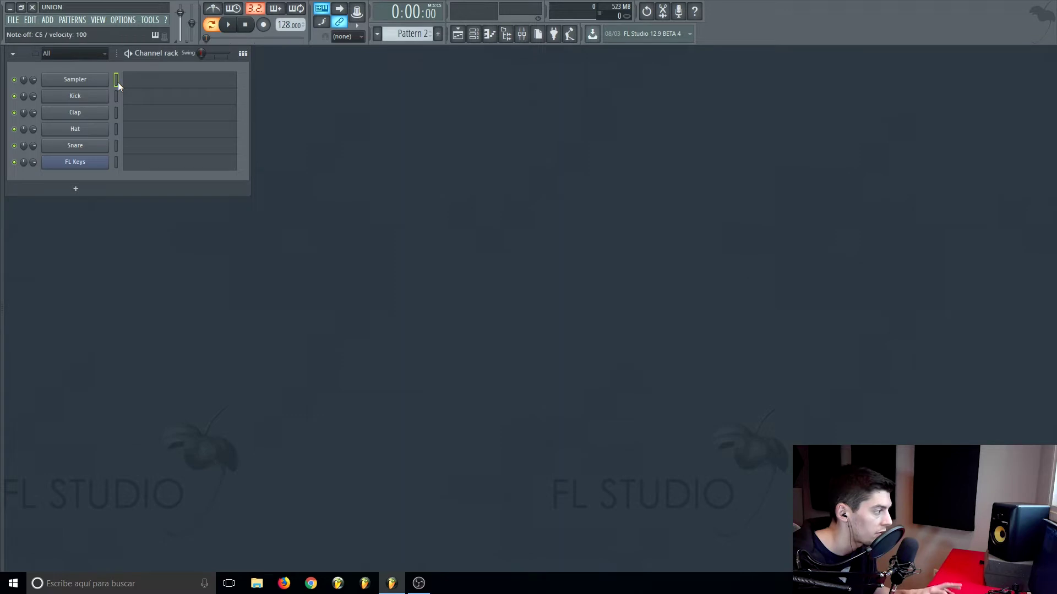
Step: Stamp a harmonic minor scale from F3 at the start of bar 1 in the Sampler channel's piano roll
click(134, 84)
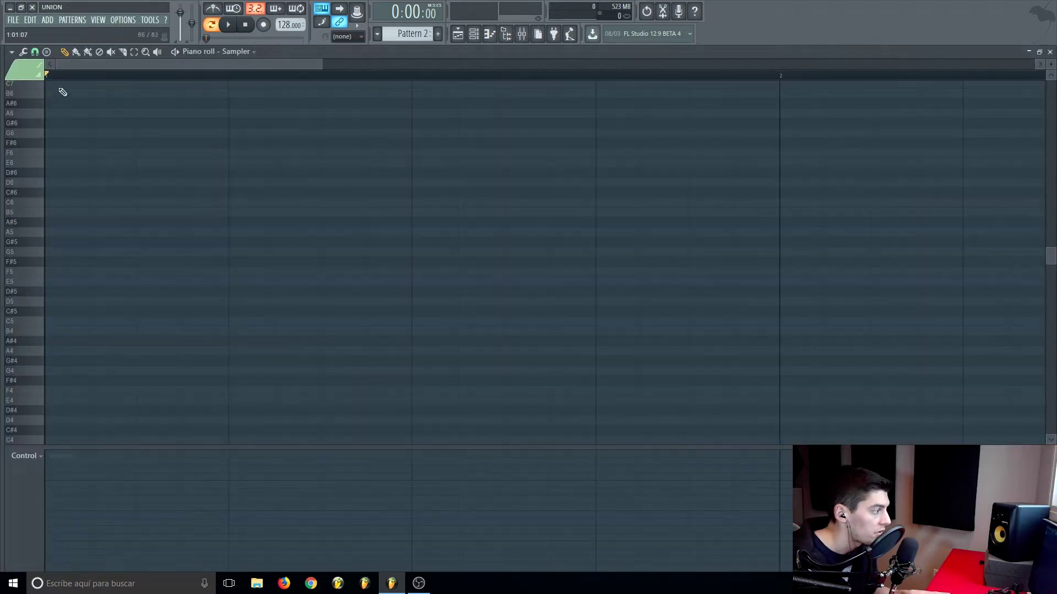
scroll(71, 76, down, 3)
click(11, 52)
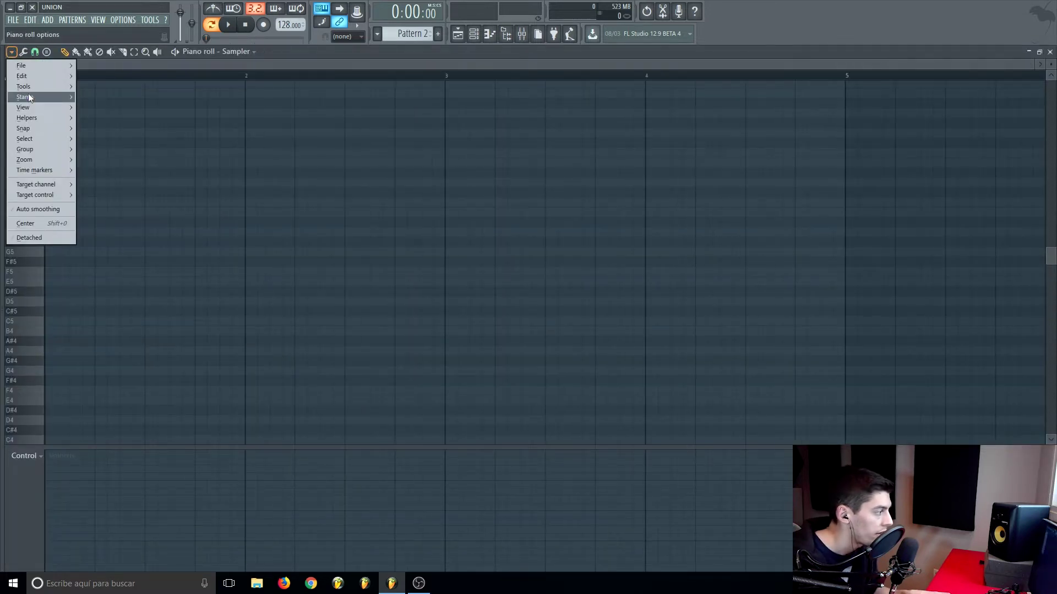
mouse_move(38, 93)
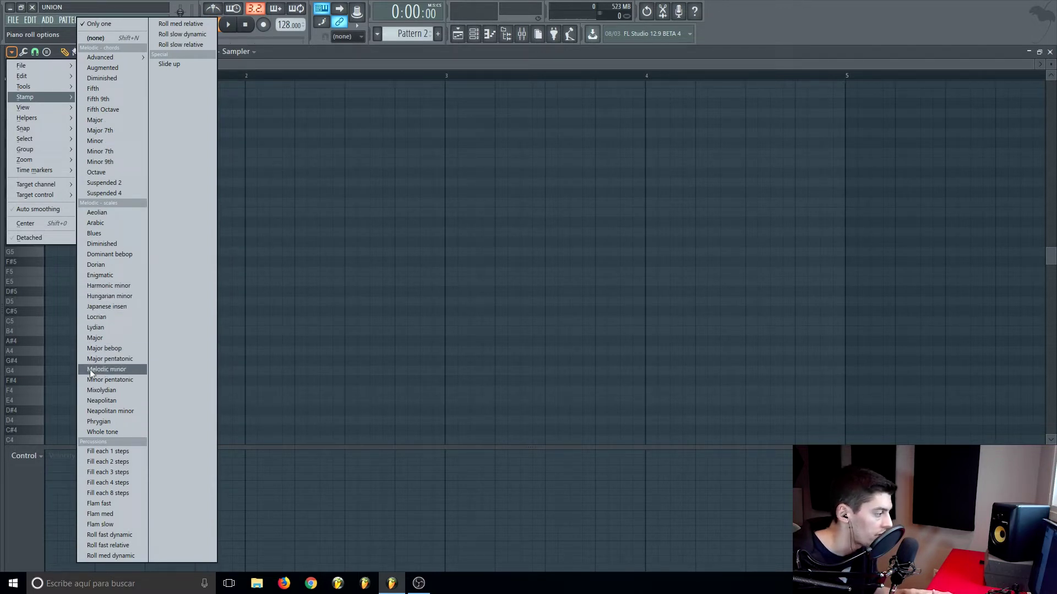
click(123, 288)
scroll(90, 373, down, 5)
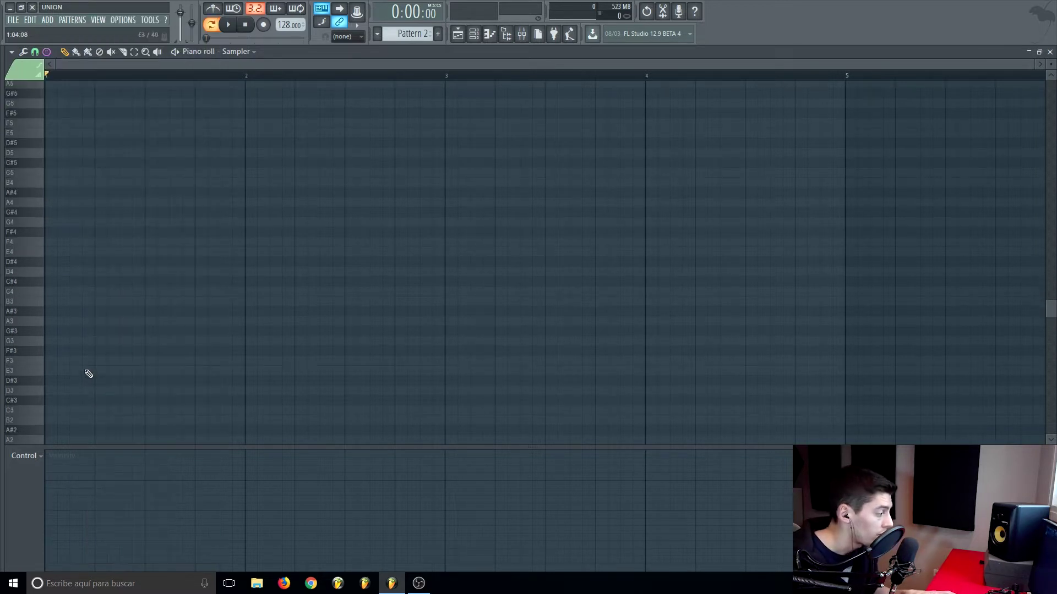
click(60, 364)
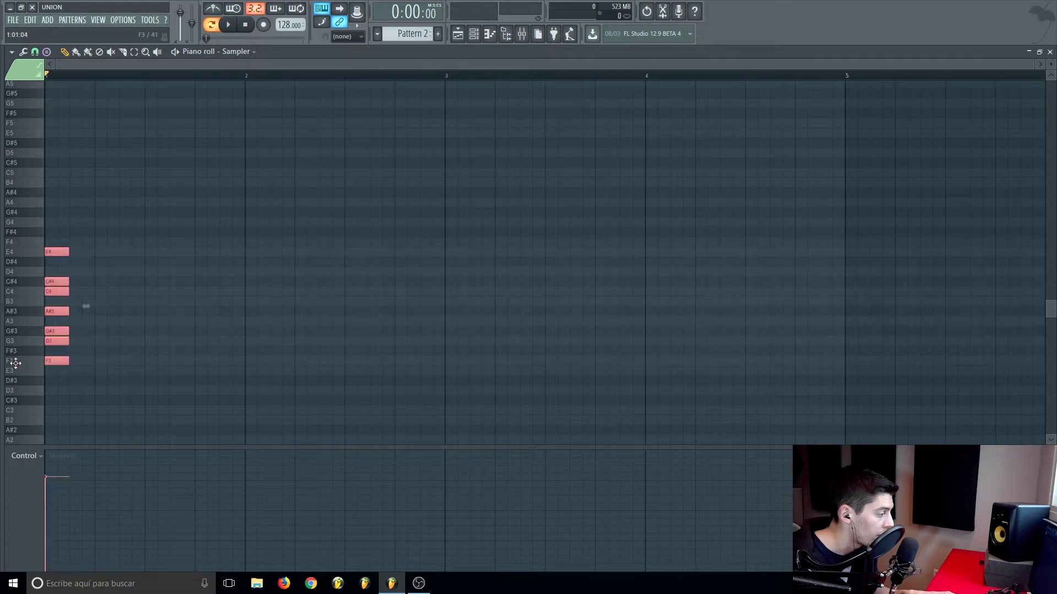
click(108, 362)
right_click(126, 362)
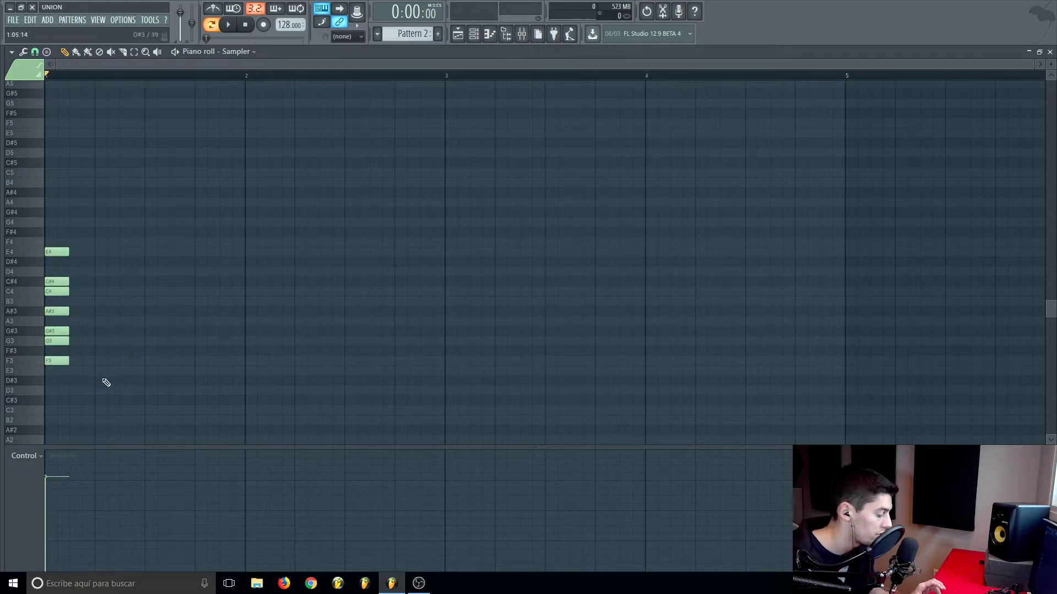
Step: Copy the stamped F harmonic minor scale into the other octaves at the start of bar 1
drag(104, 379, 65, 254)
drag(56, 360, 52, 245)
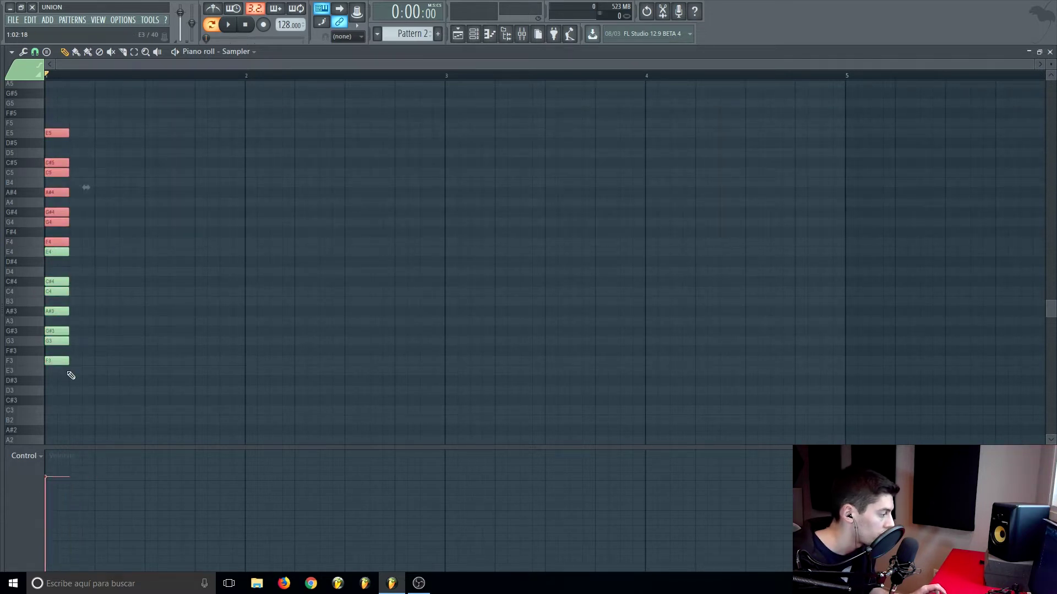
key(ctrl+a)
scroll(68, 370, up, 2)
drag(51, 408, 50, 168)
Step: Duplicate the stacked scale notes so a copy starts at every bar from 1 to 8
key(ctrl+b)
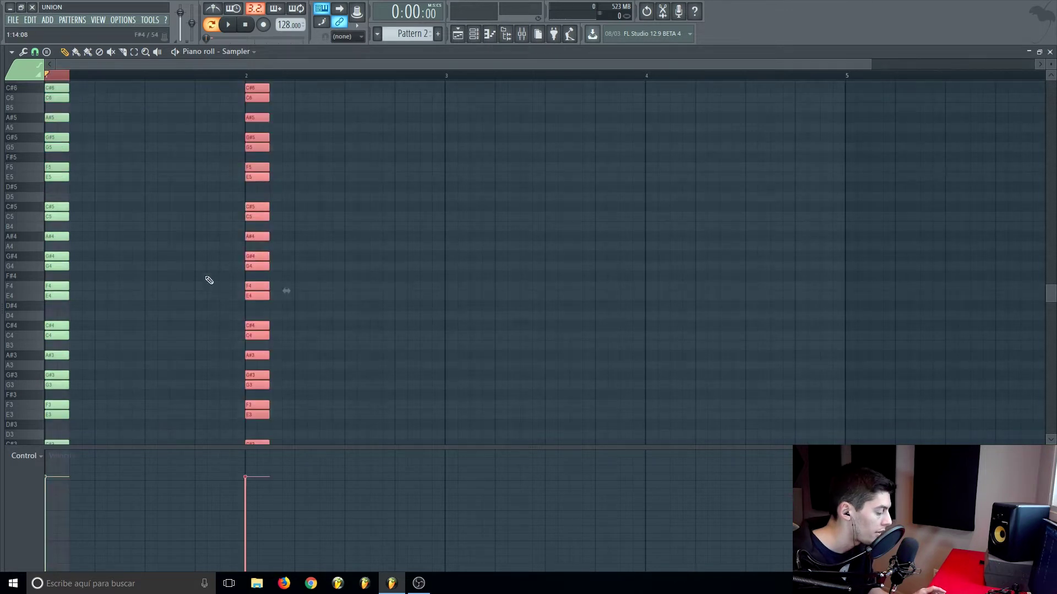
key(ctrl+a)
key(ctrl+b)
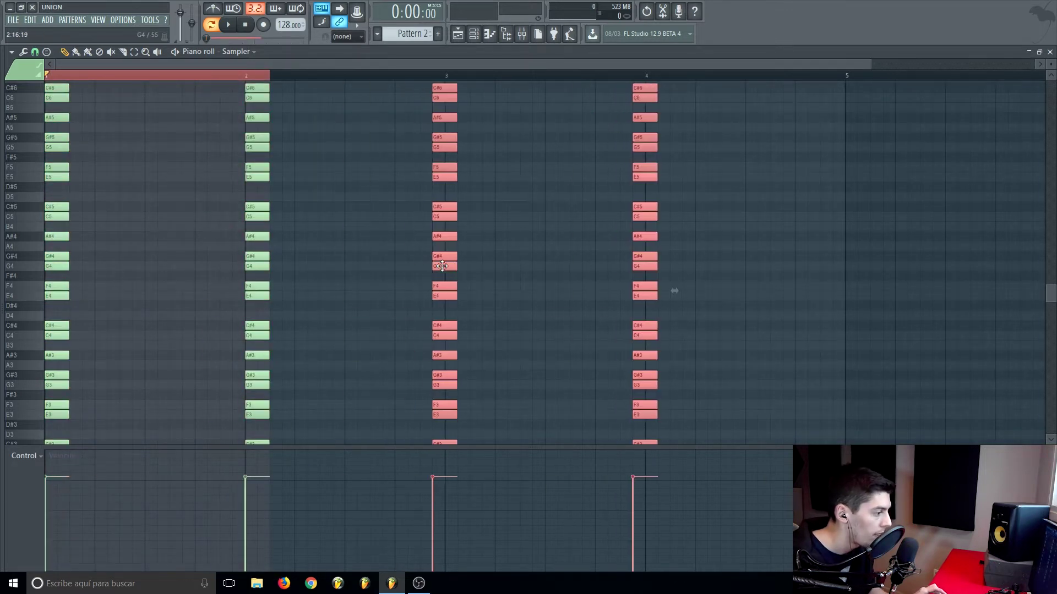
scroll(341, 76, down, 2)
key(ctrl+d)
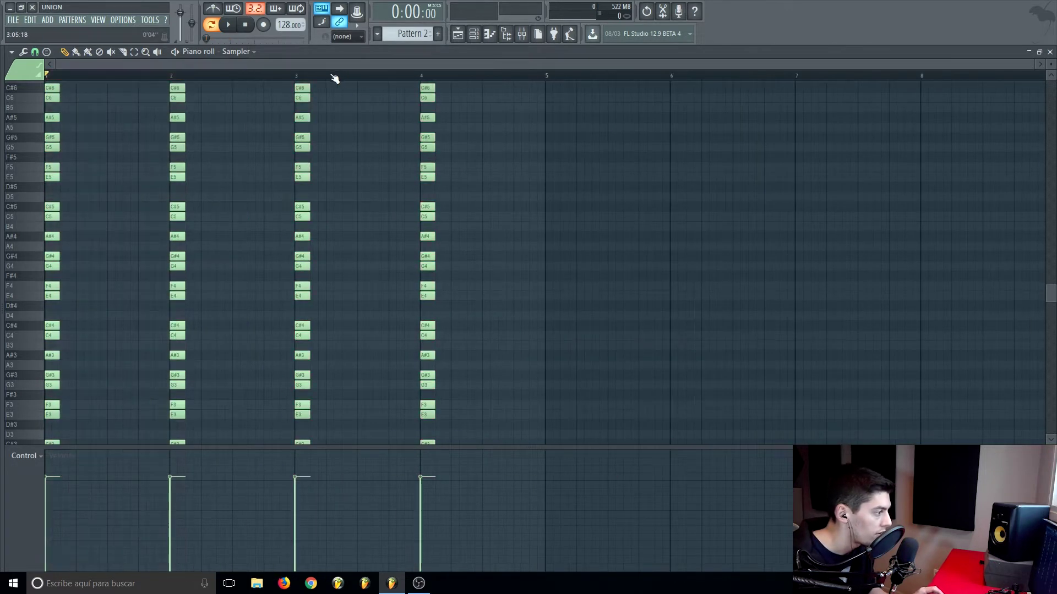
key(ctrl+a)
drag(53, 296, 553, 299)
Step: Shorten all the scale notes together to a length of 0:01:00 and deselect them
key(ctrl+a)
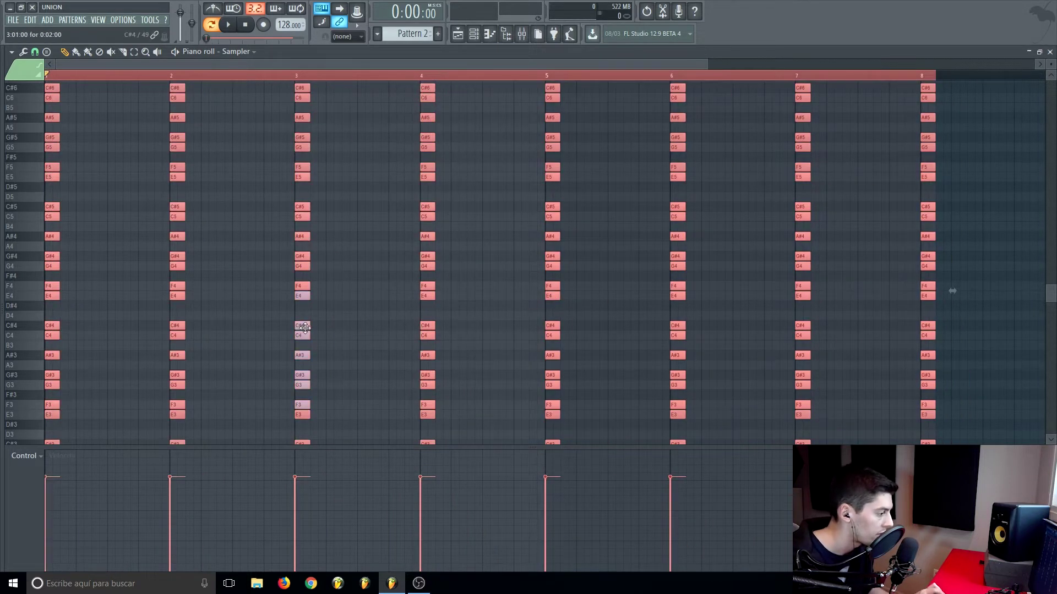
drag(309, 328, 301, 329)
key(ctrl+d)
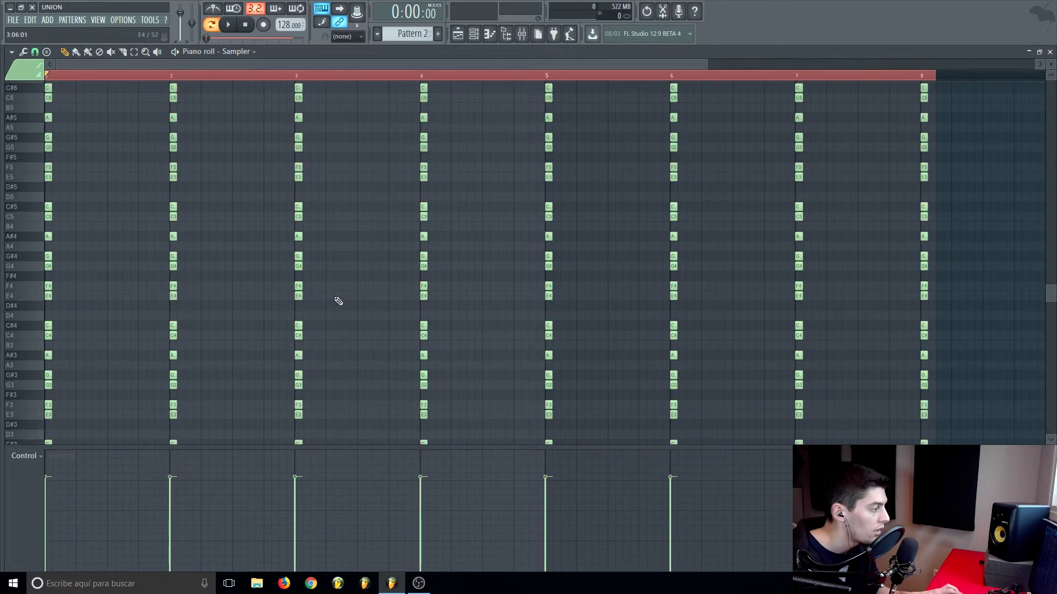
Step: Open the piano roll of the FL Keys channel and toggle its ghost notes off and back on
key(F7)
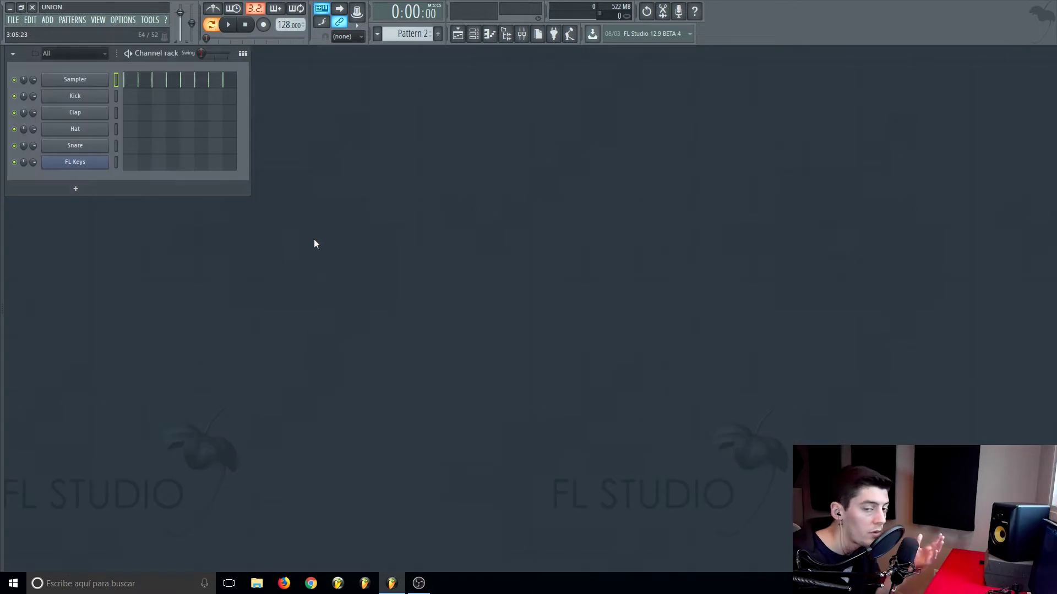
key(F7)
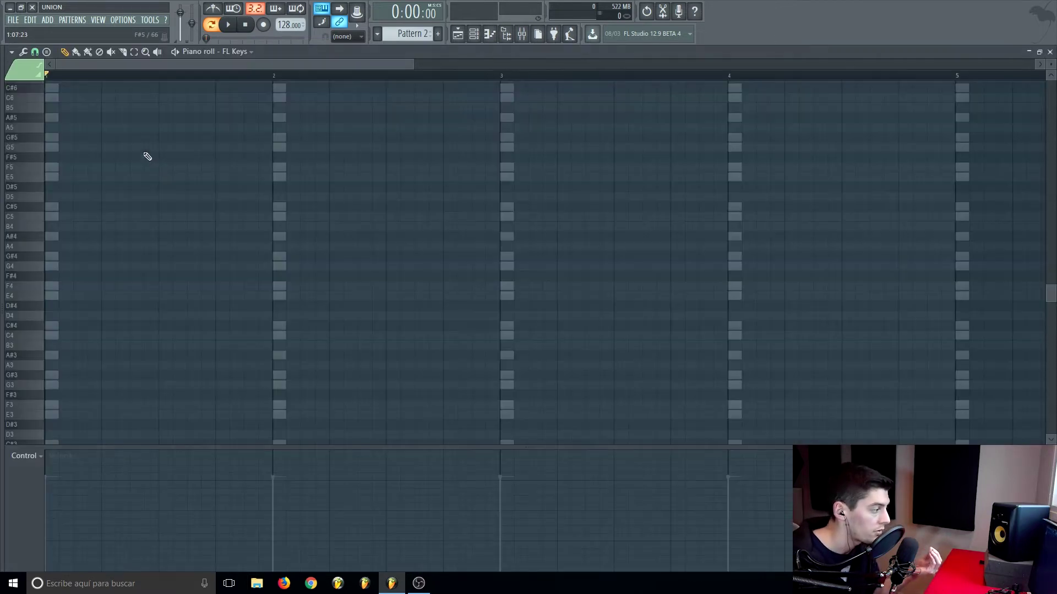
scroll(165, 127, down, 2)
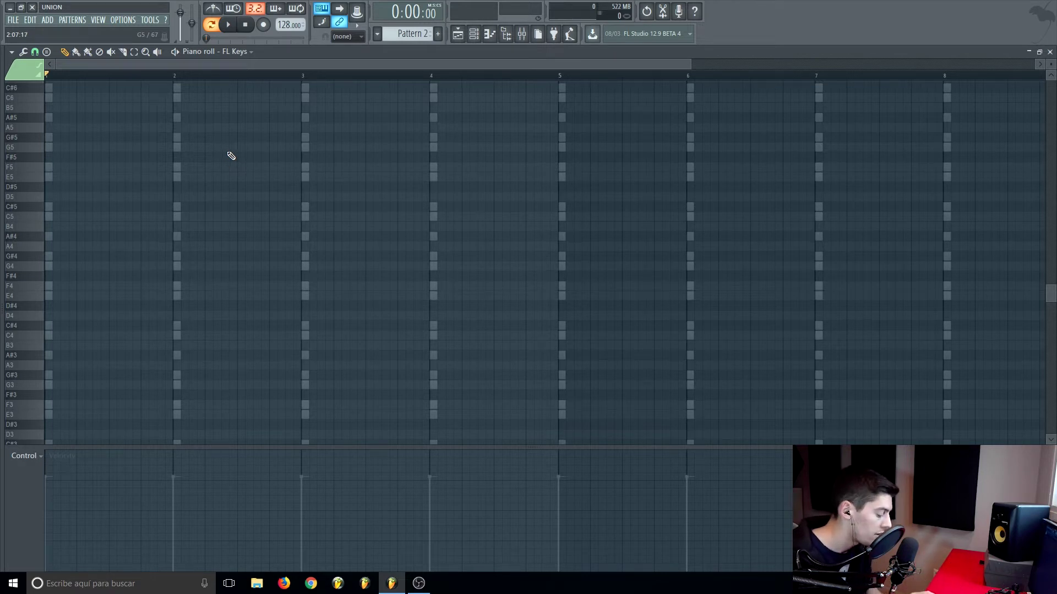
key(alt+v)
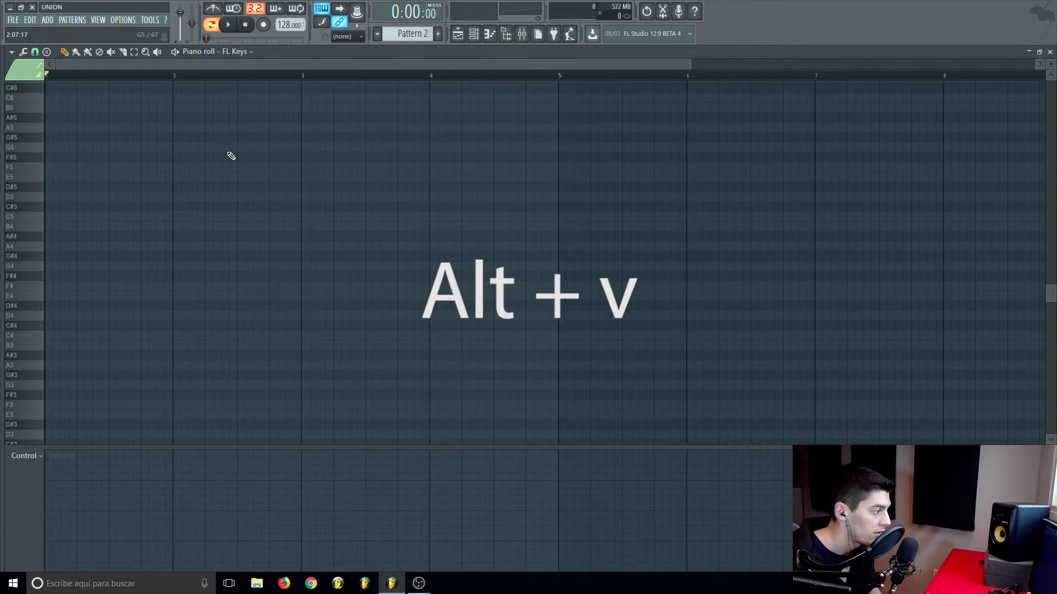
key(alt+v)
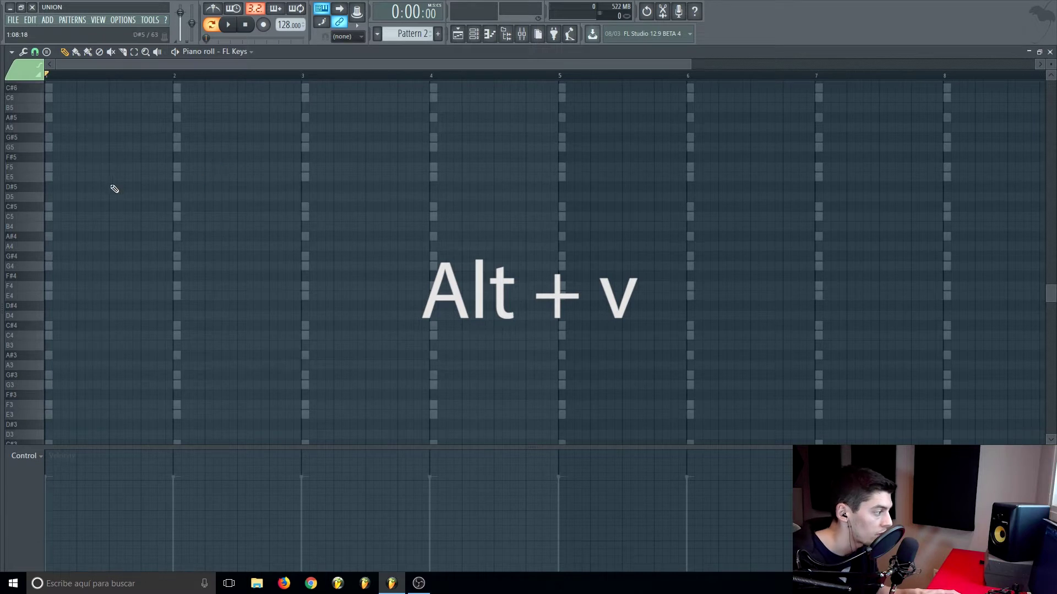
Step: Place a trial D#5 note at the start of bar 1 and delete it
click(49, 187)
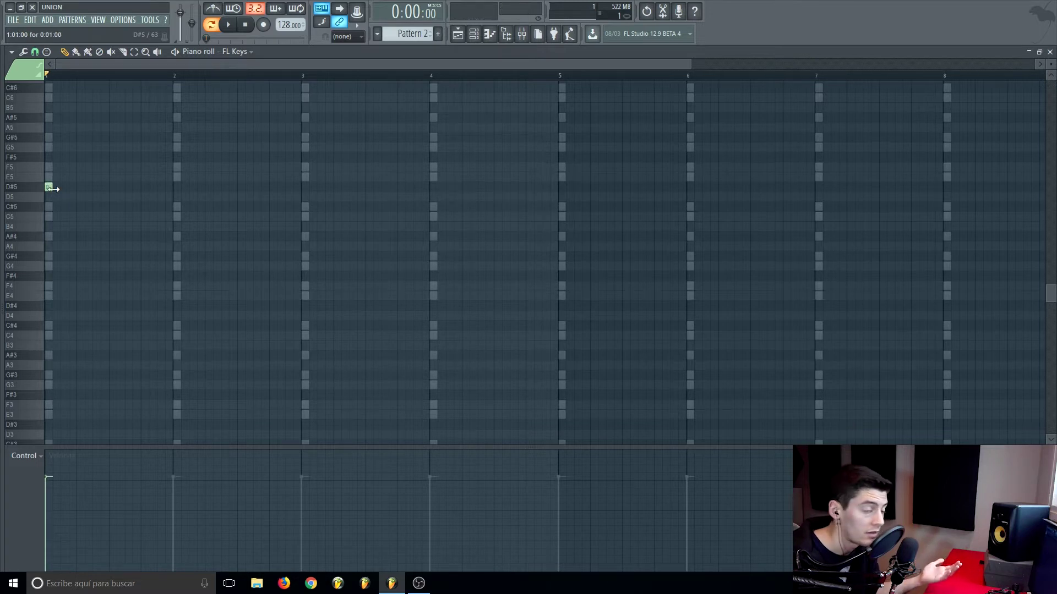
right_click(50, 188)
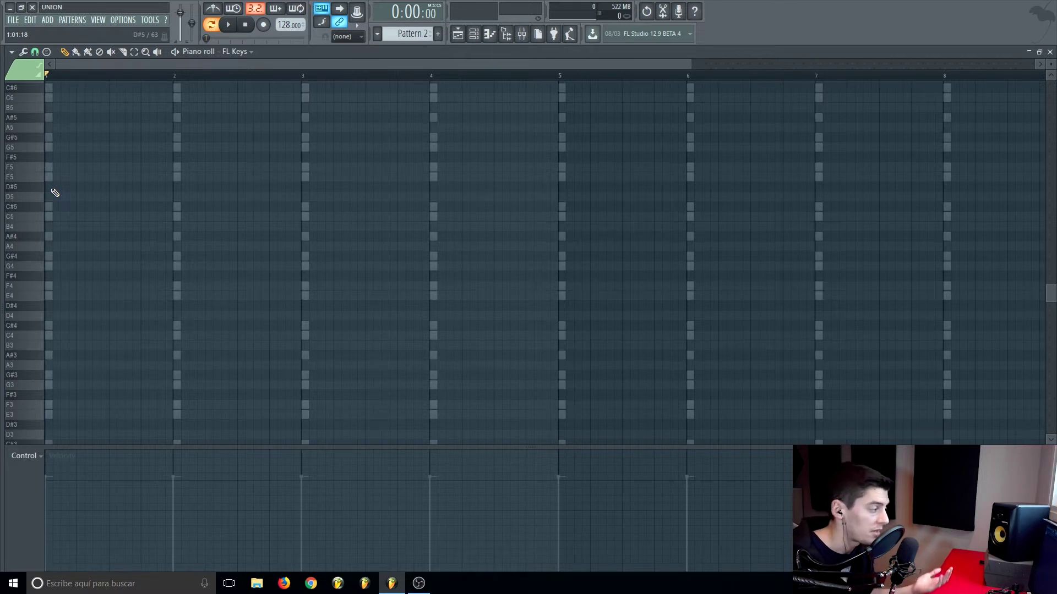
Step: Stack short A0, B0, C1, D1, E1, F1 and G1 notes at the start of bar 1, below the ghost scale notes
scroll(97, 224, down, 8)
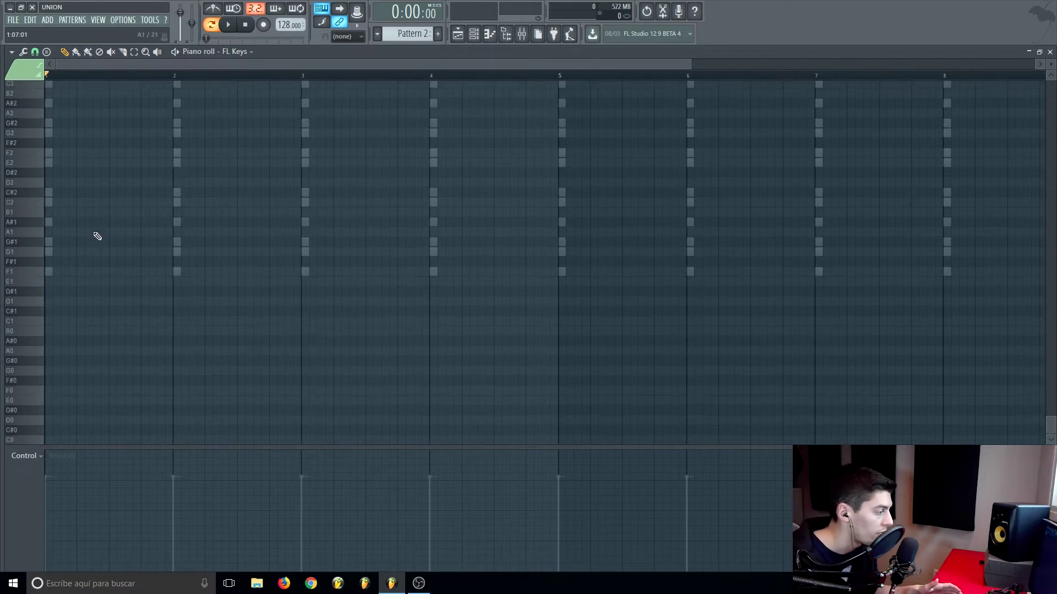
click(53, 352)
click(49, 320)
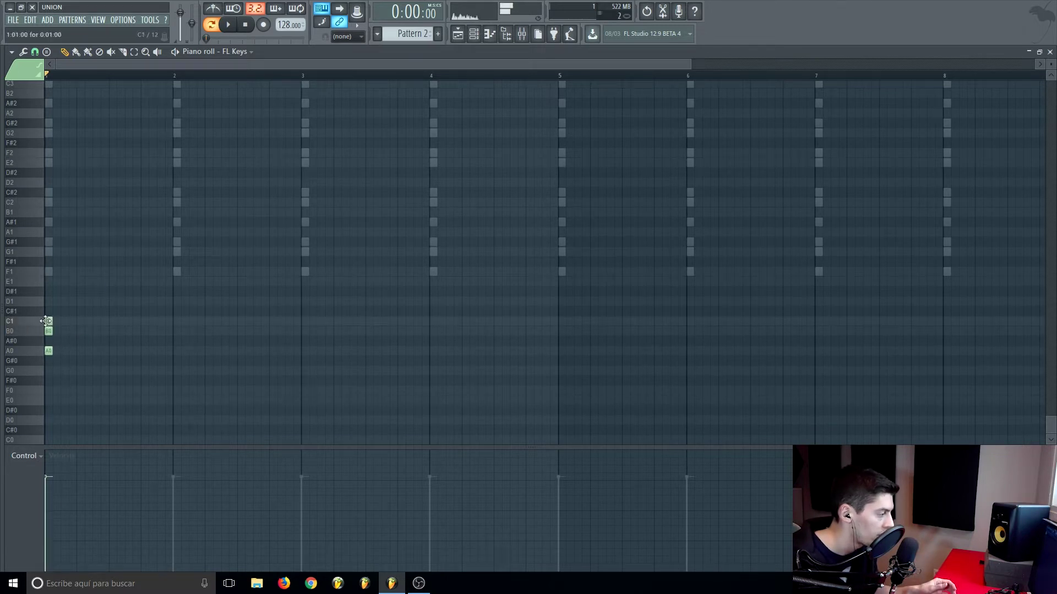
click(48, 301)
click(49, 281)
click(49, 252)
click(48, 271)
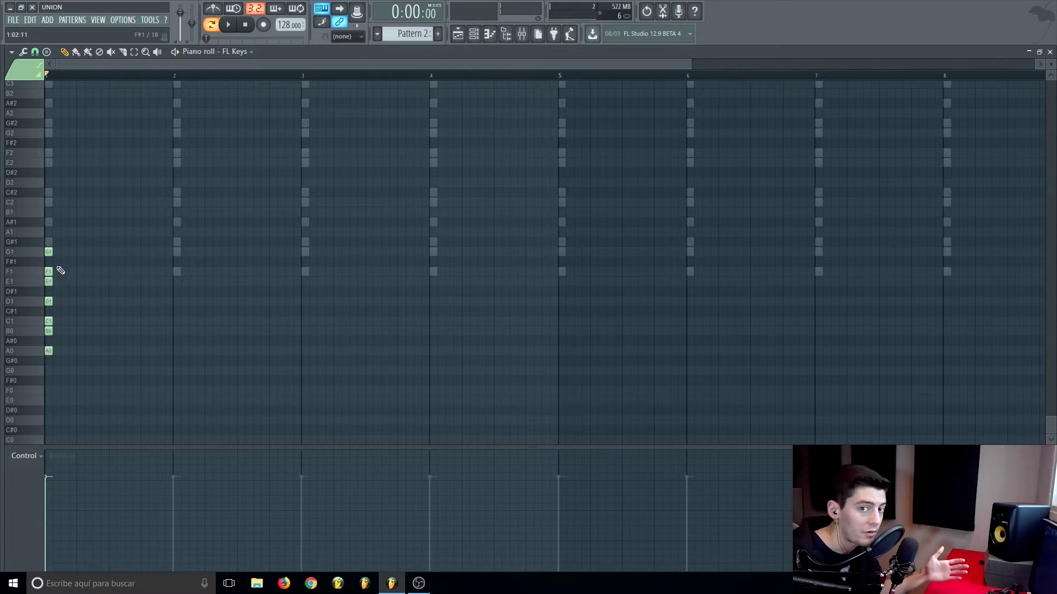
Step: Transpose the whole note stack up so its lowest note sits on F1, and delete all of its notes
drag(77, 374, 36, 304)
key(ctrl+a)
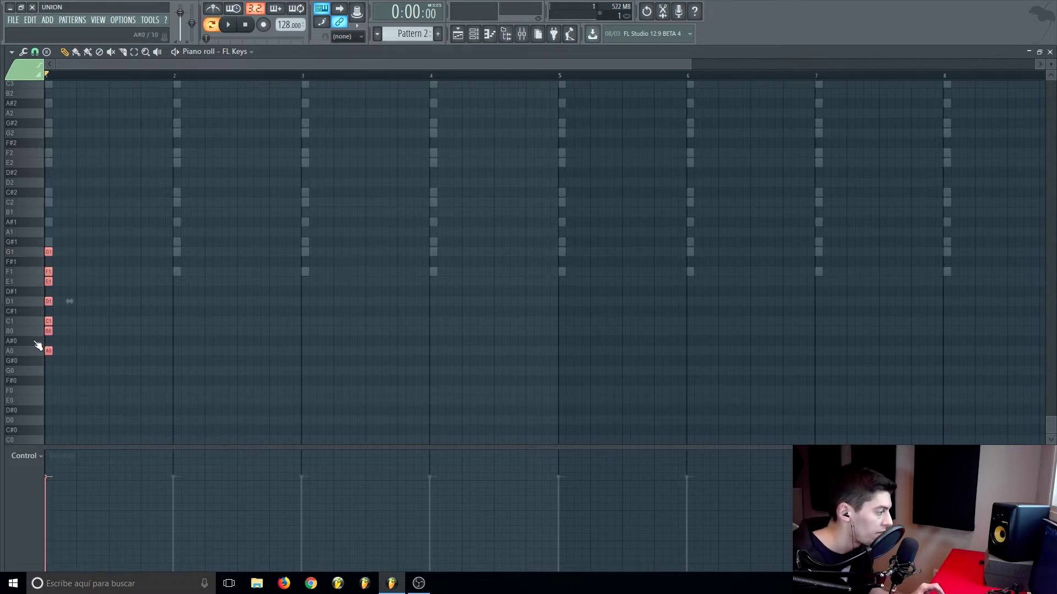
drag(45, 351, 46, 277)
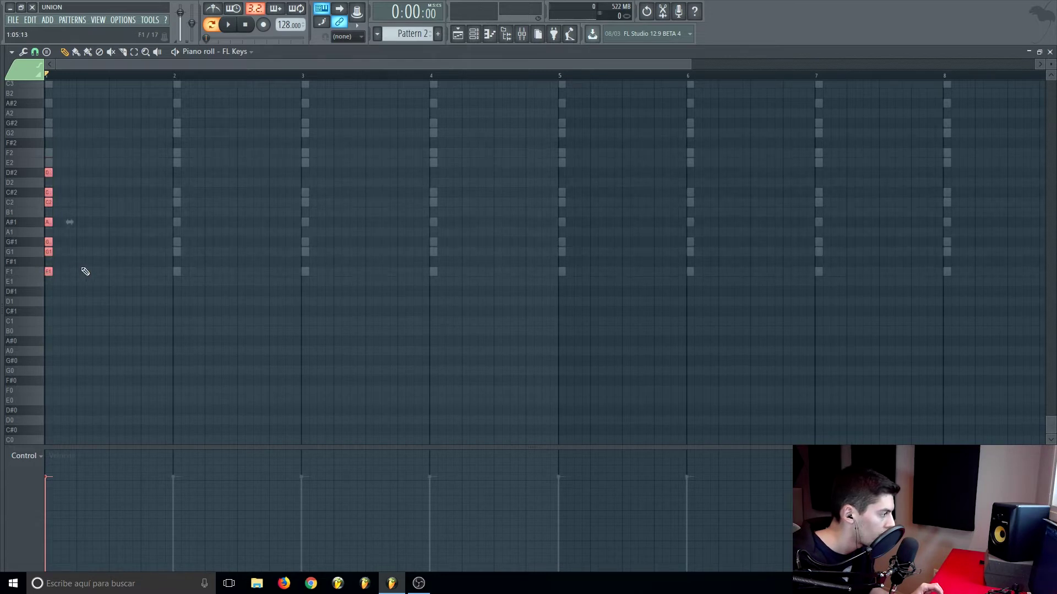
ctrl+click(83, 258)
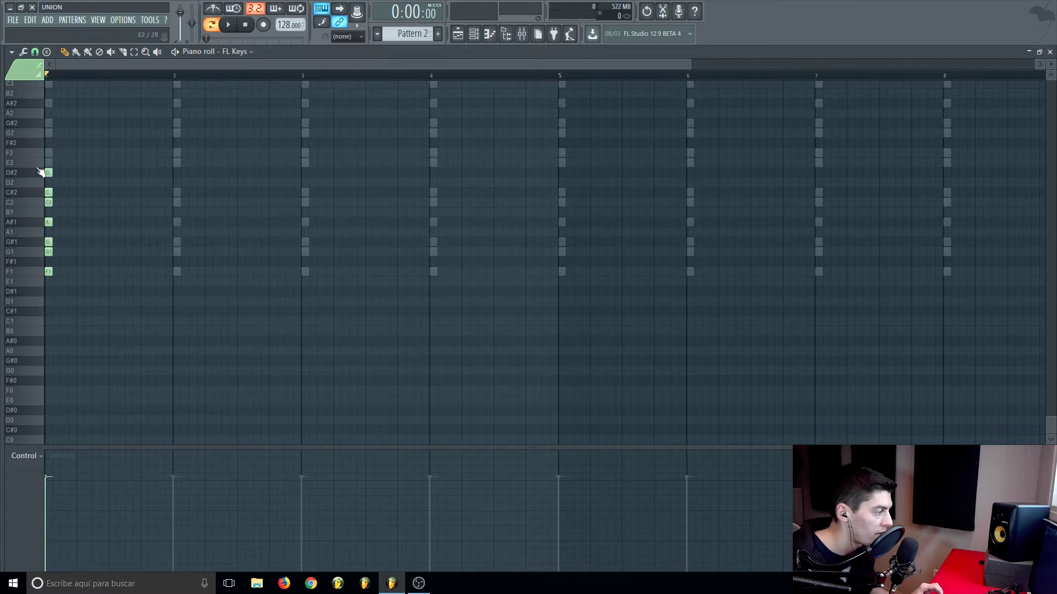
drag(48, 272, 49, 173)
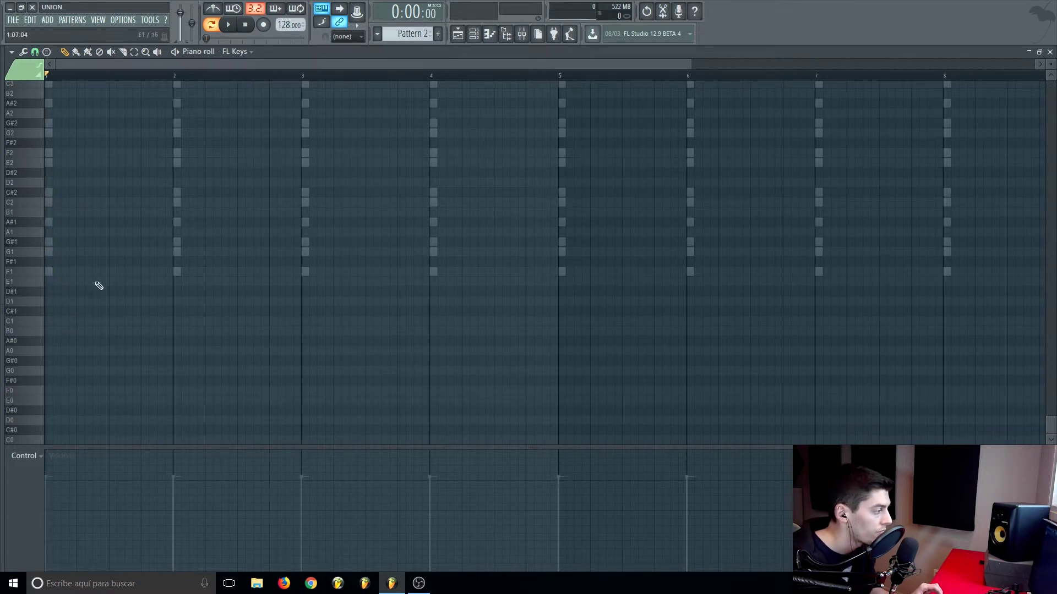
Step: Place an F4 note at the start of bar 1, audition neighbouring scale keys, and lengthen the note to one full bar
scroll(141, 286, up, 6)
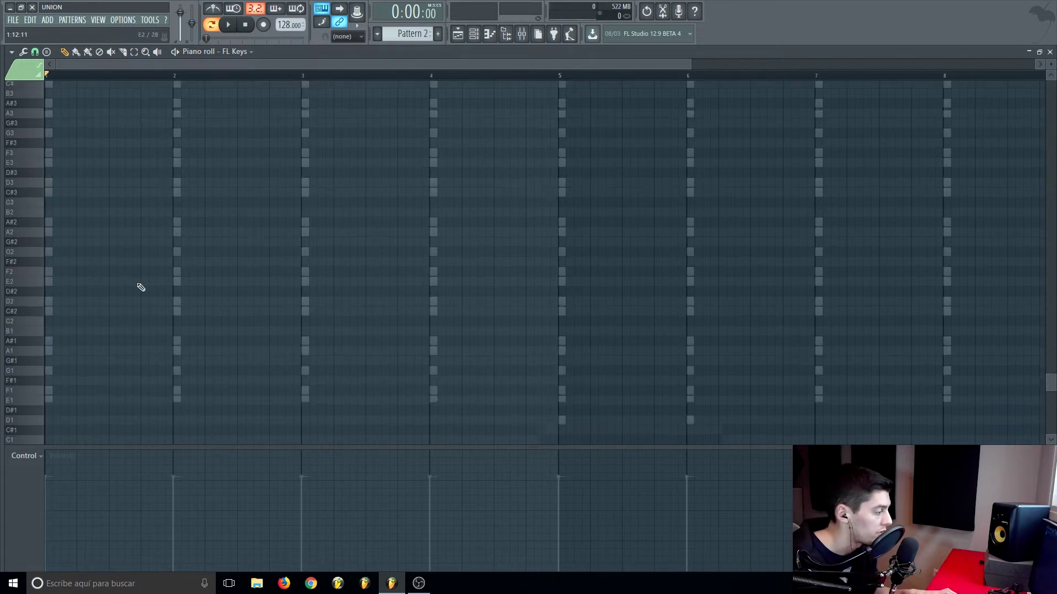
scroll(99, 295, down, 2)
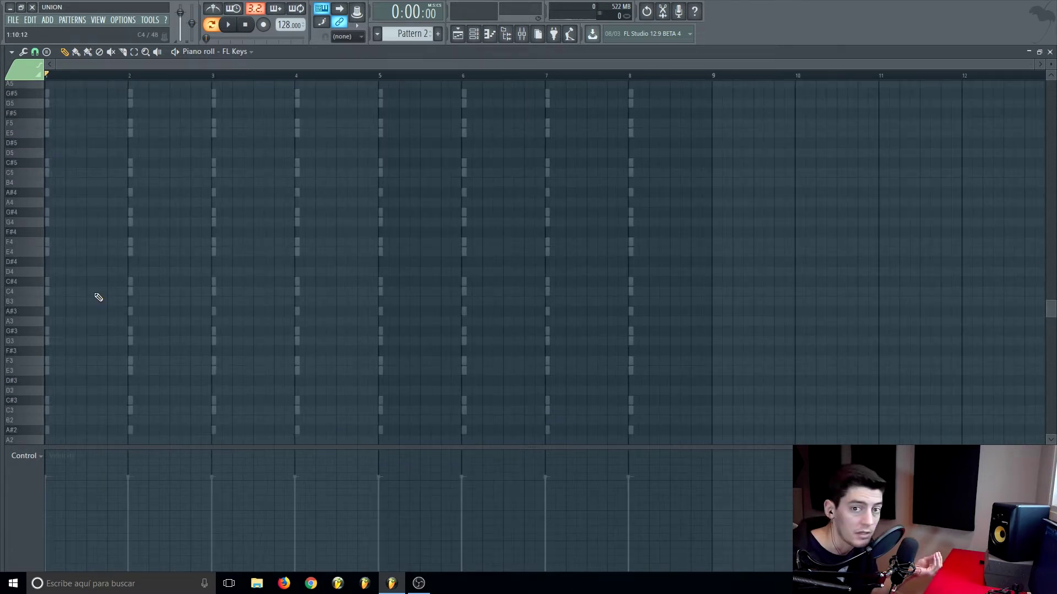
click(49, 243)
mouse_move(49, 242)
mouse_down()
mouse_move(60, 243)
mouse_move(46, 249)
mouse_up()
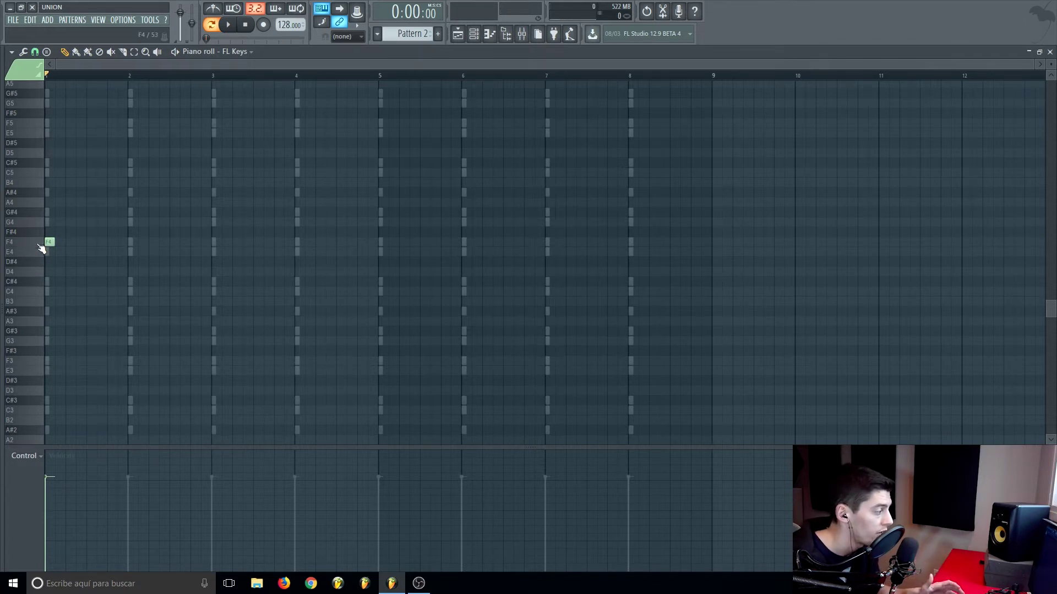
click(41, 193)
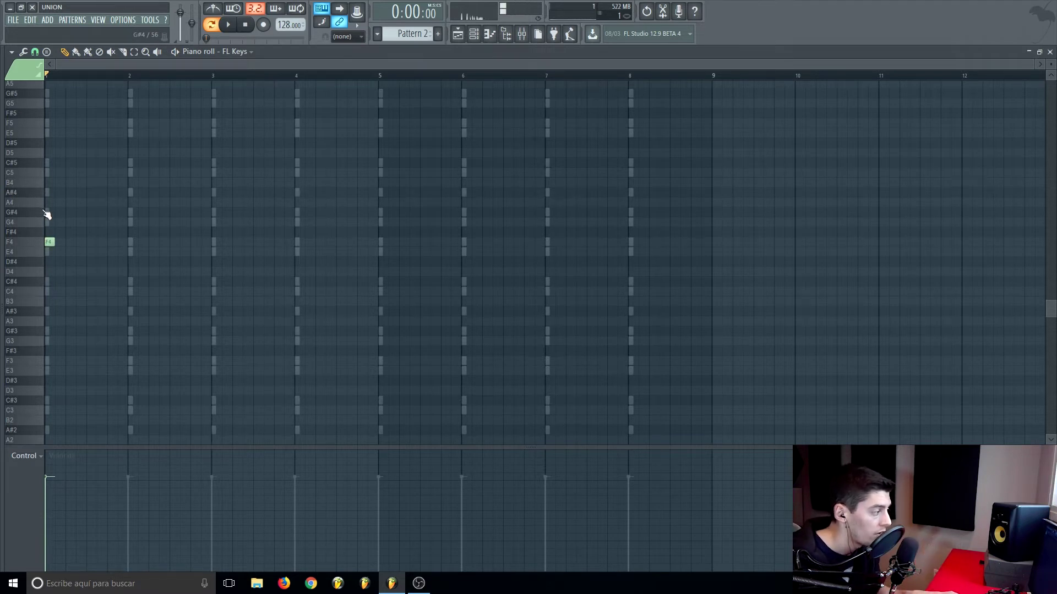
click(33, 196)
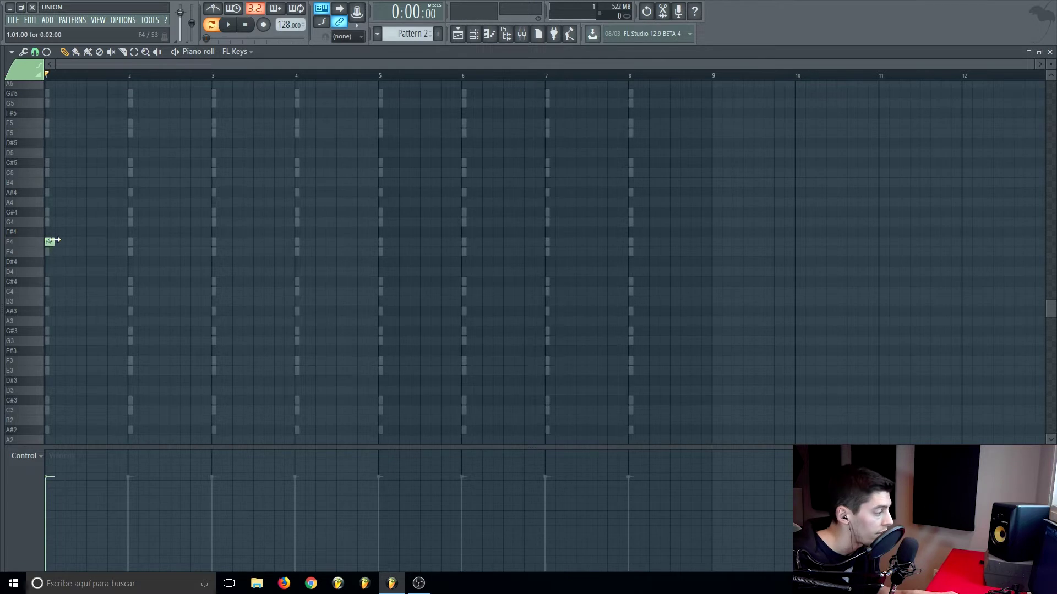
drag(63, 241, 129, 241)
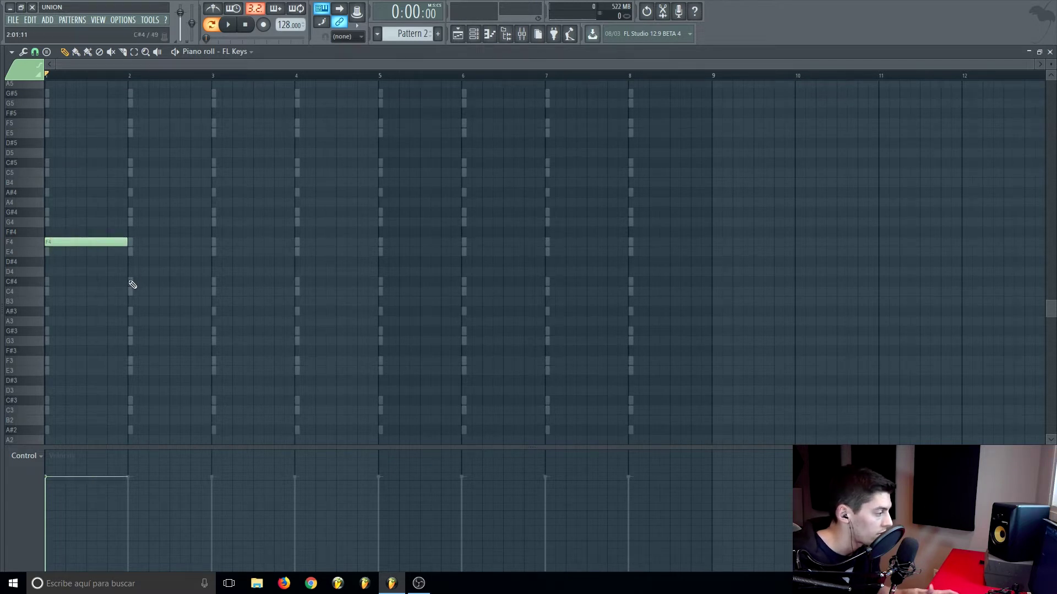
Step: Add one-bar notes G#4 in bar 2, A#4 in bar 3 and G4 in bar 4, and play the melody back
click(131, 213)
click(216, 194)
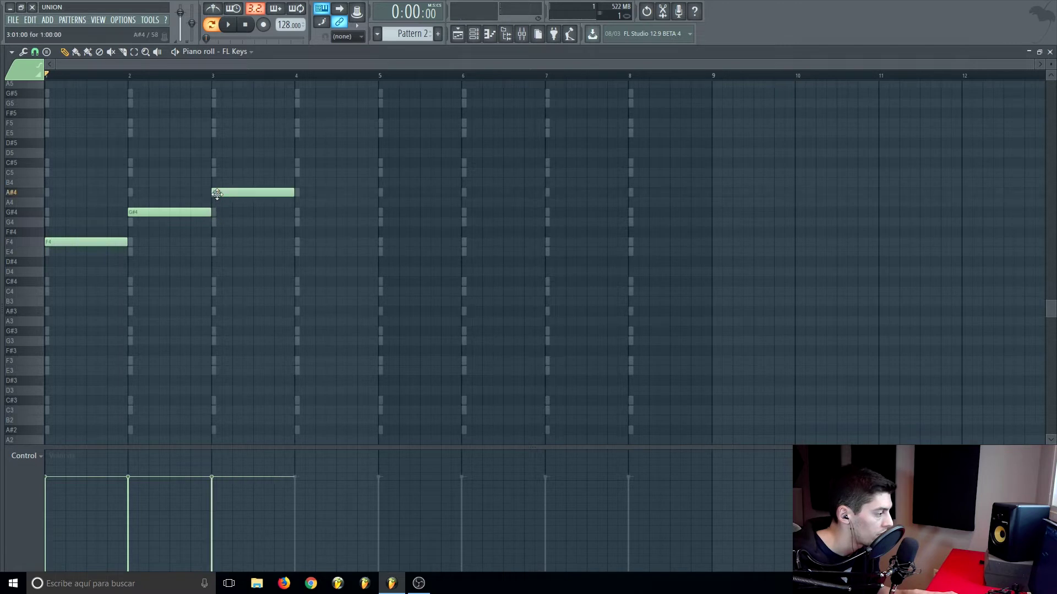
click(297, 223)
key(space)
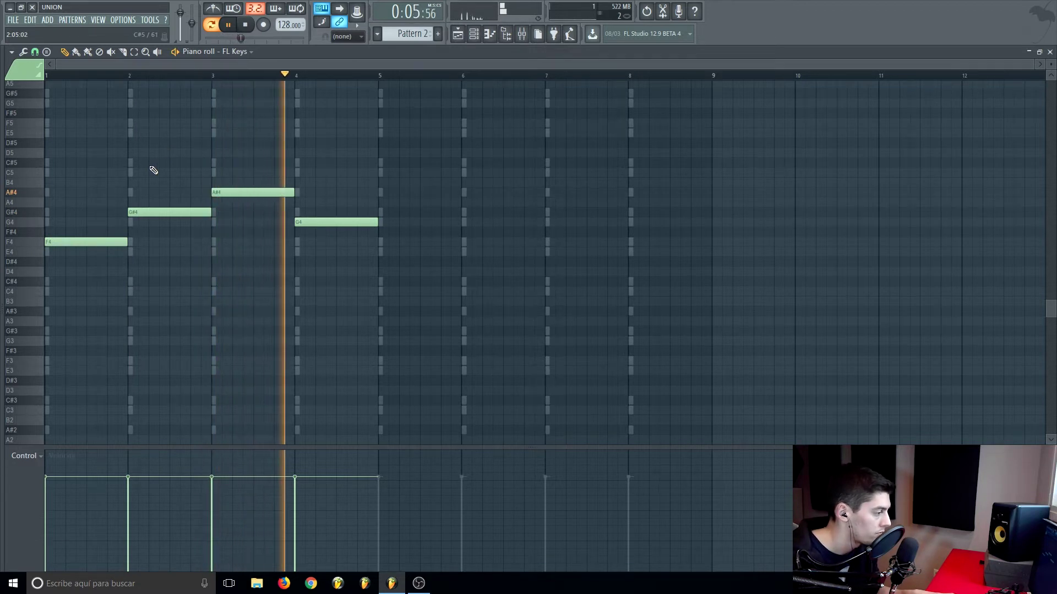
key(space)
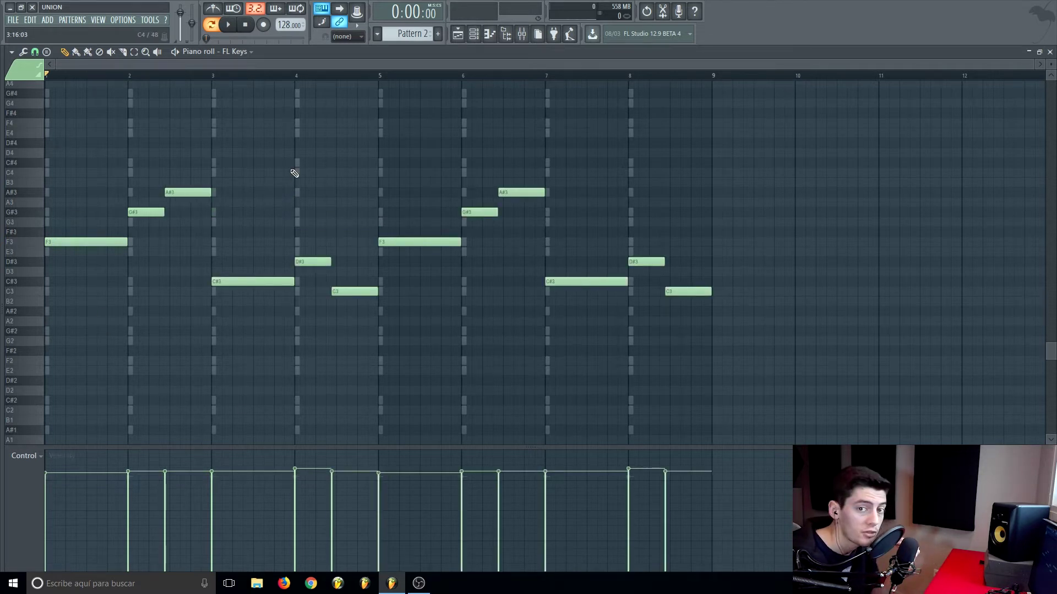
Step: Replace the G#3 and A#3 notes in bar 2 with a single one-bar G#3 note
scroll(63, 79, up, 2)
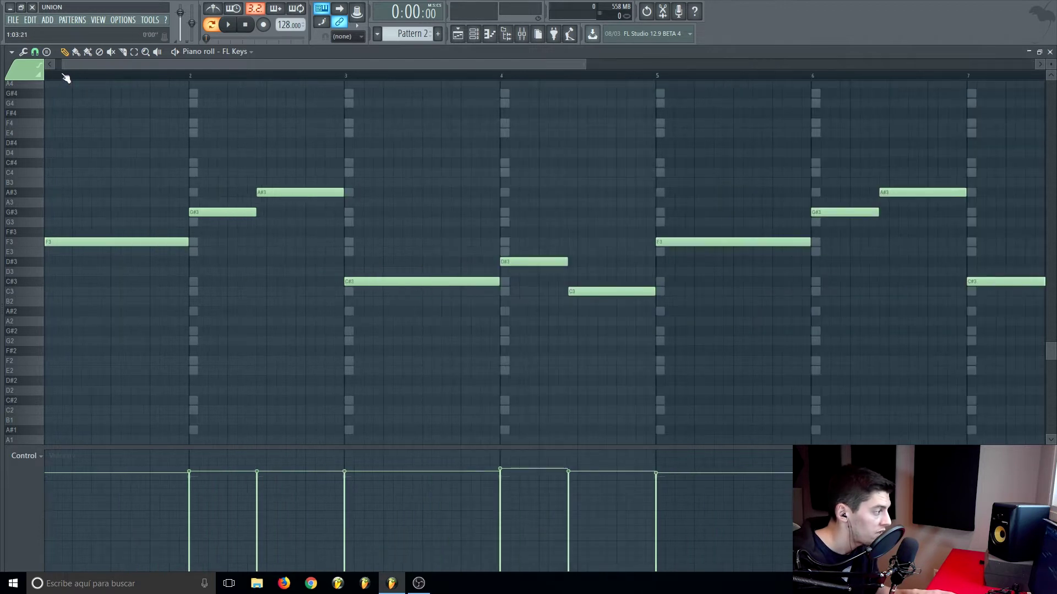
drag(72, 66, 60, 66)
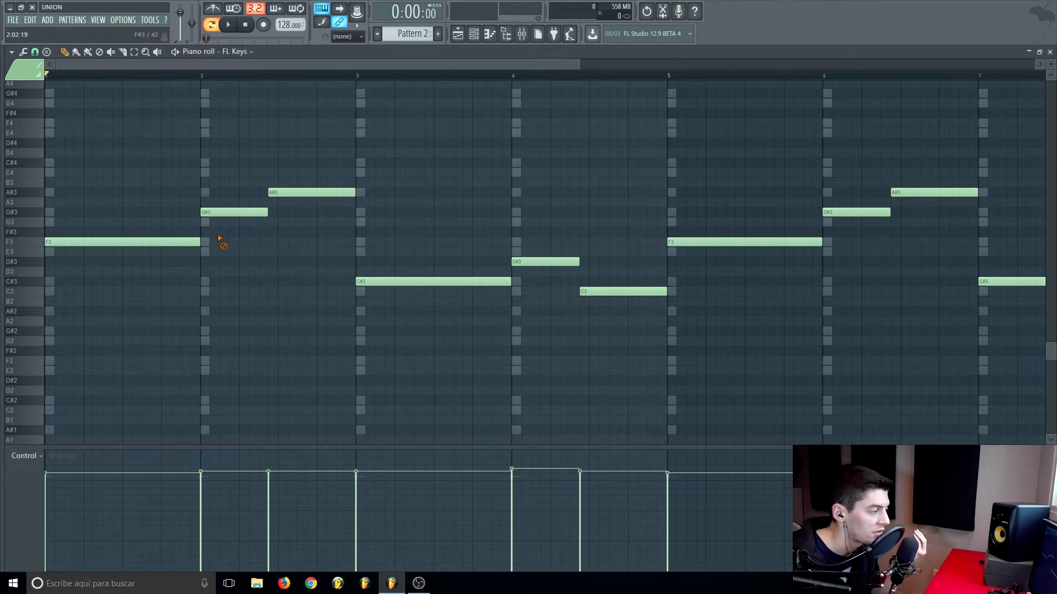
right_click(237, 213)
right_click(275, 193)
click(205, 213)
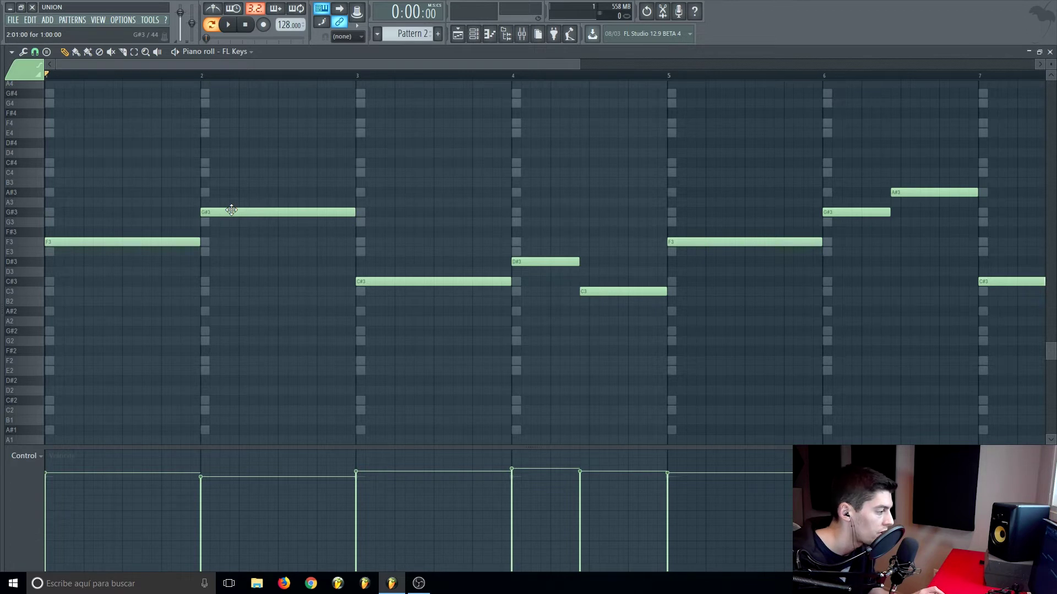
Step: Revert the project history to the state before the two notes in bar 2 were deleted
key(ctrl+z)
click(3, 312)
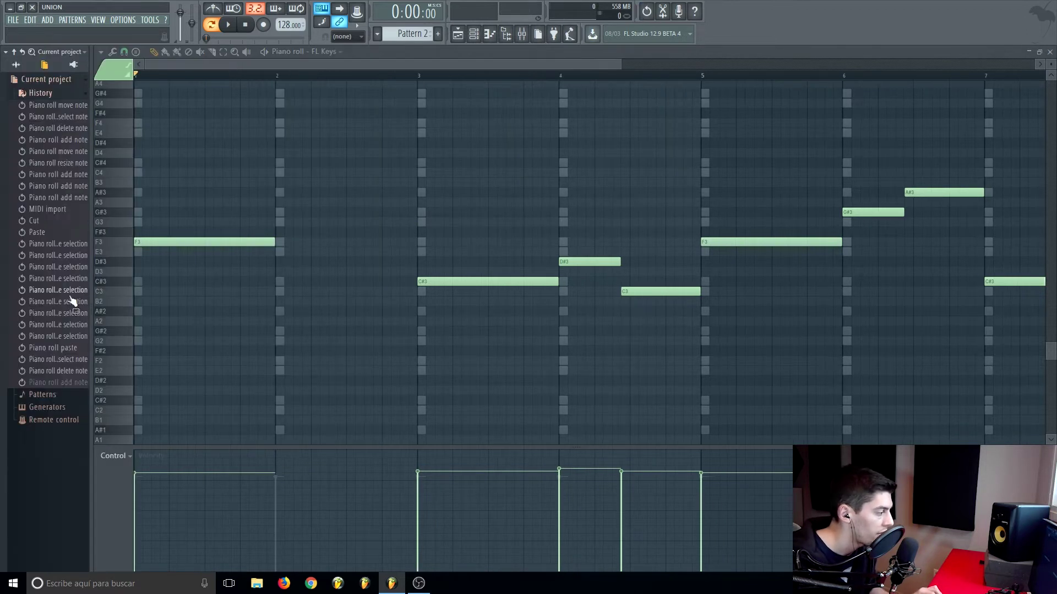
click(58, 358)
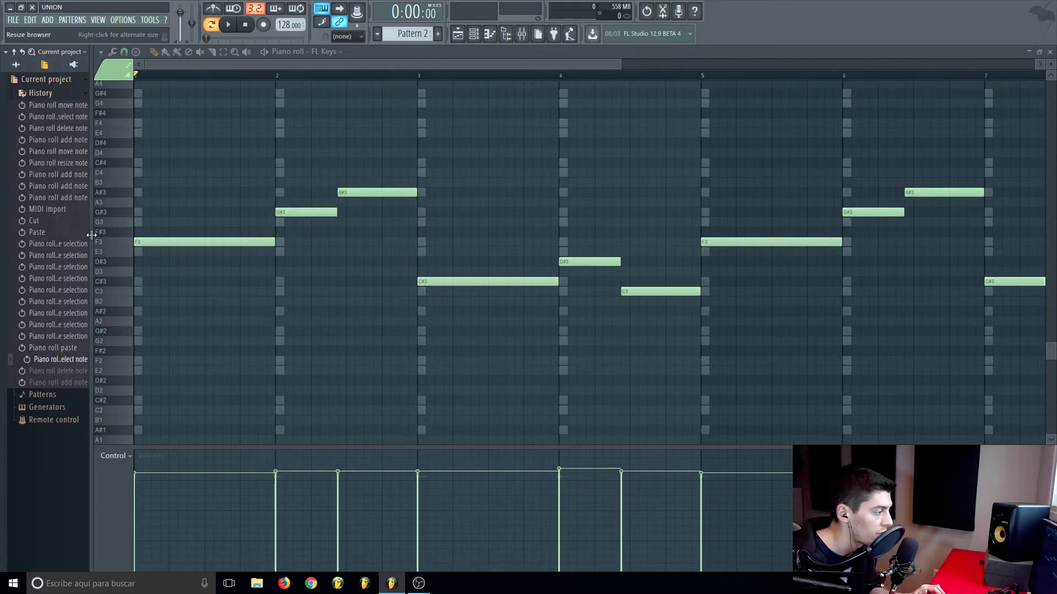
Step: Try starting bar 2's G#3 note early at 1:15:00 with the preceding F3 shortened to meet it, and restore both notes
drag(198, 245, 184, 213)
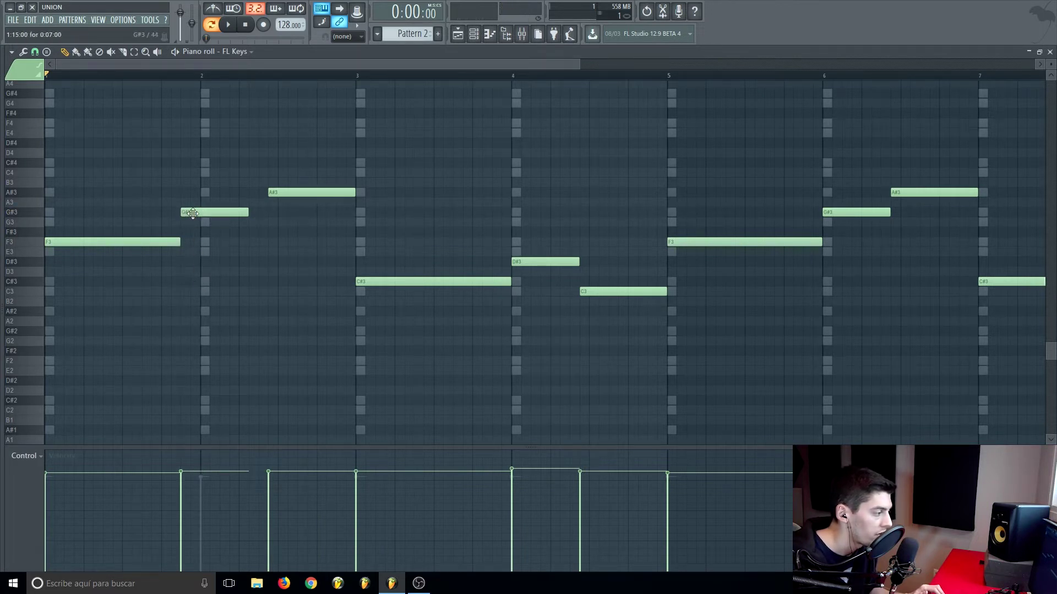
drag(204, 213, 224, 213)
drag(180, 243, 199, 243)
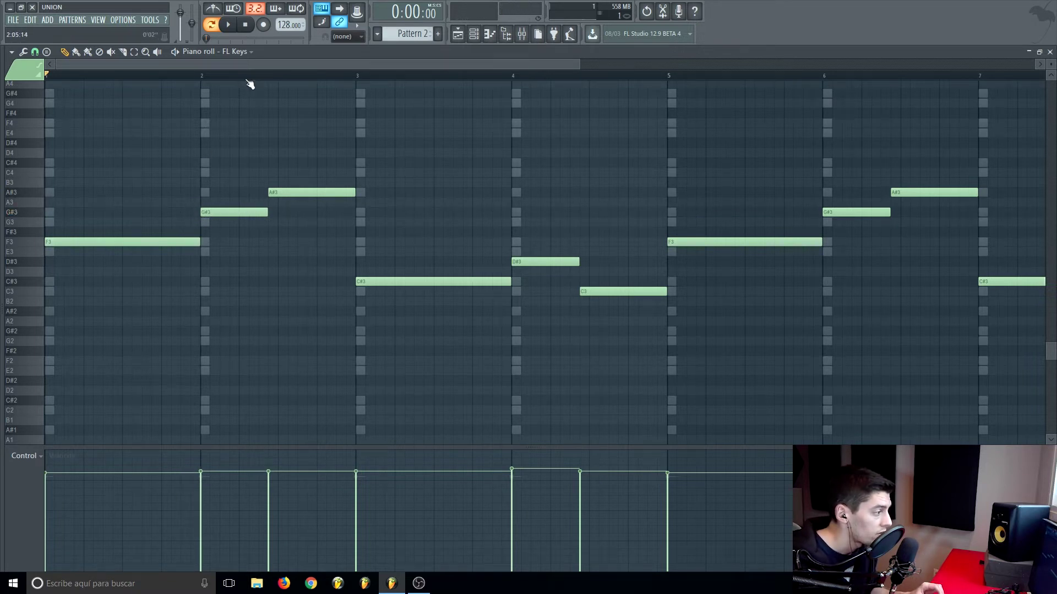
Step: Build a one-bar chord in bar 1 by adding G#3 and C4 above F3, and audition it with a variation in its upper notes
scroll(291, 141, down, 3)
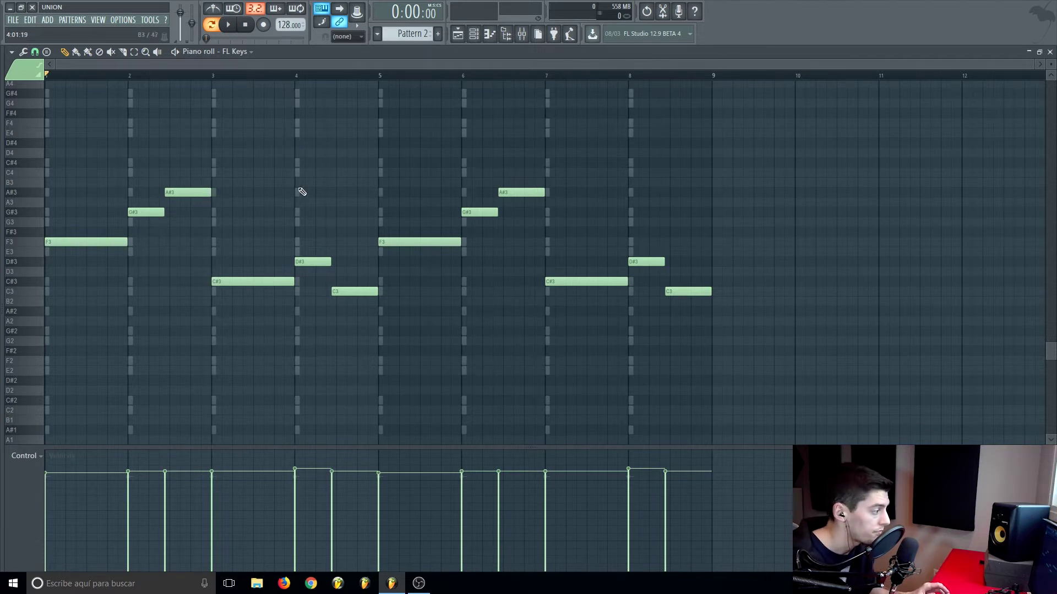
scroll(288, 223, up, 3)
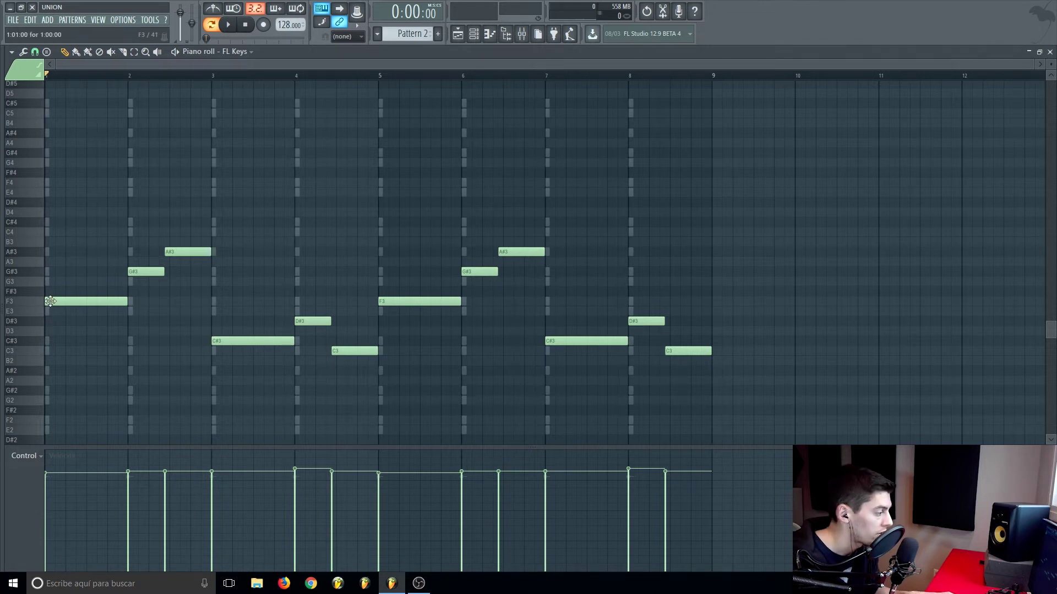
click(48, 272)
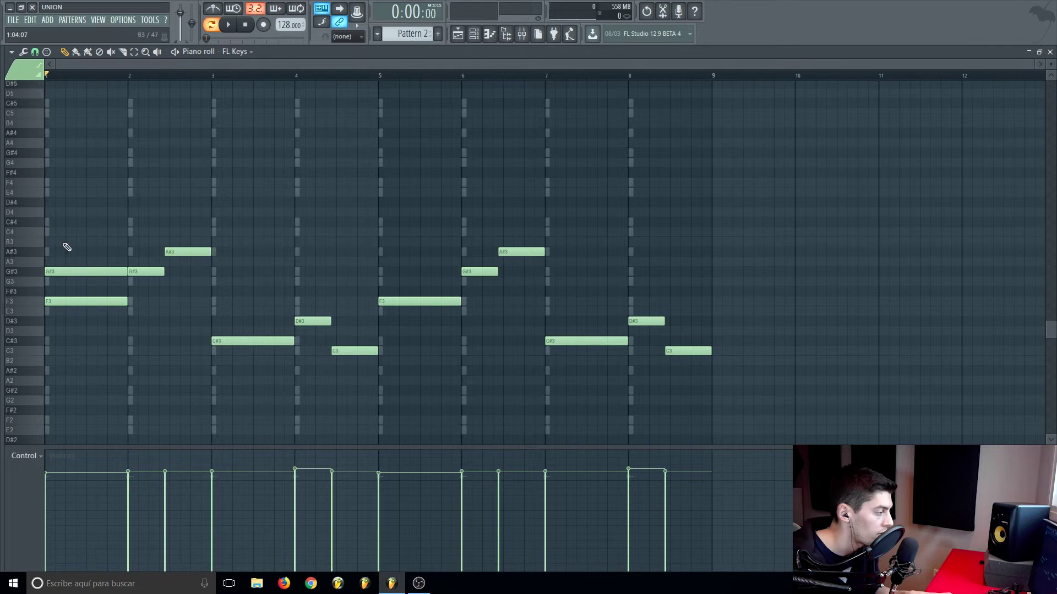
click(54, 232)
key(space)
key(space)
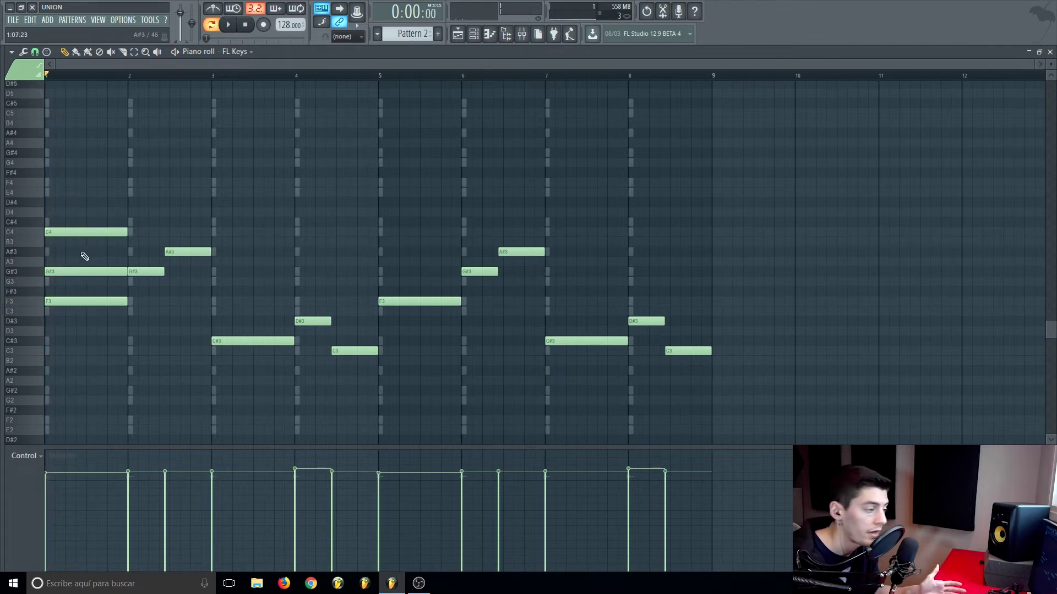
drag(66, 271, 52, 221)
key(space)
key(space)
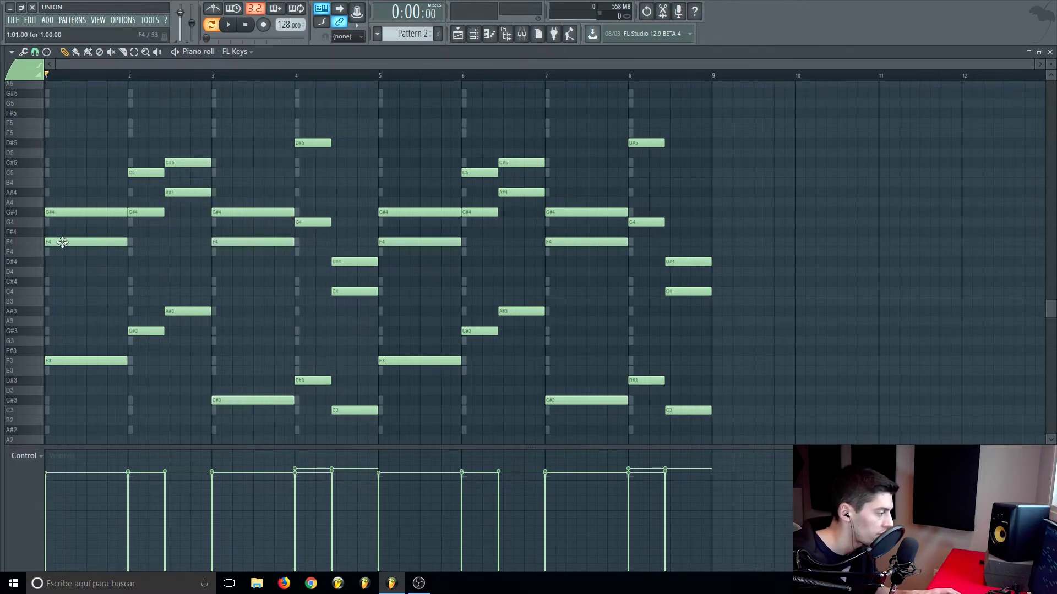
Step: Delete the whole bass line between C3 and A#3 across all eight bars, and play back the remaining upper notes
drag(33, 312, 28, 427)
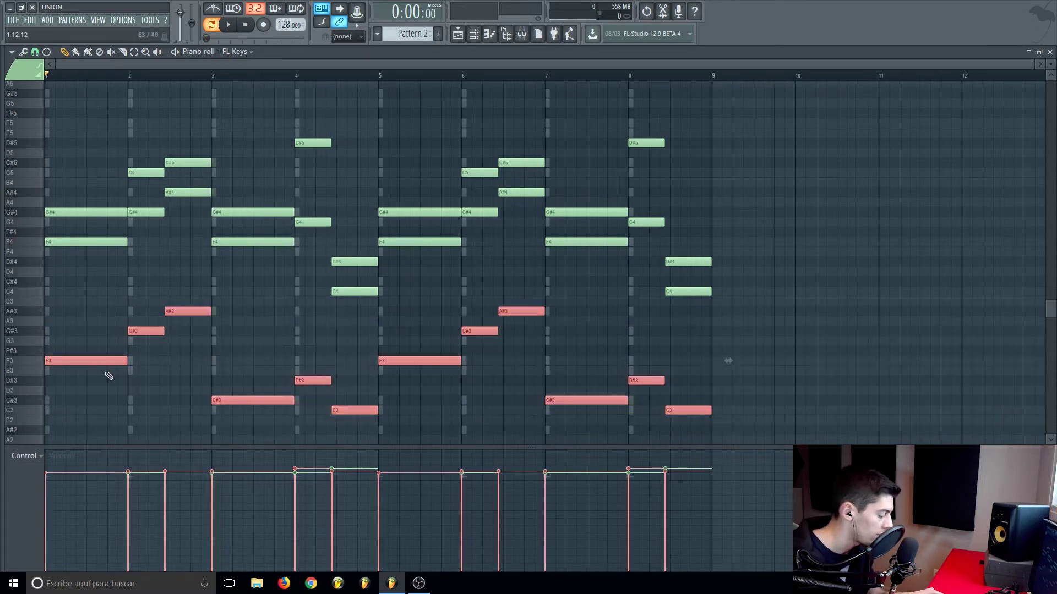
key(Delete)
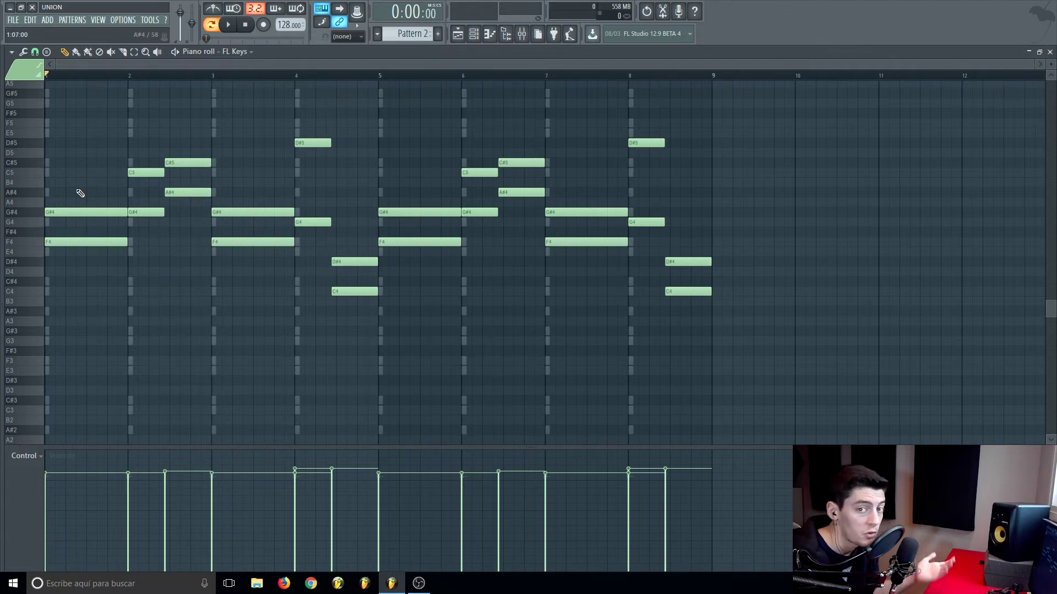
key(space)
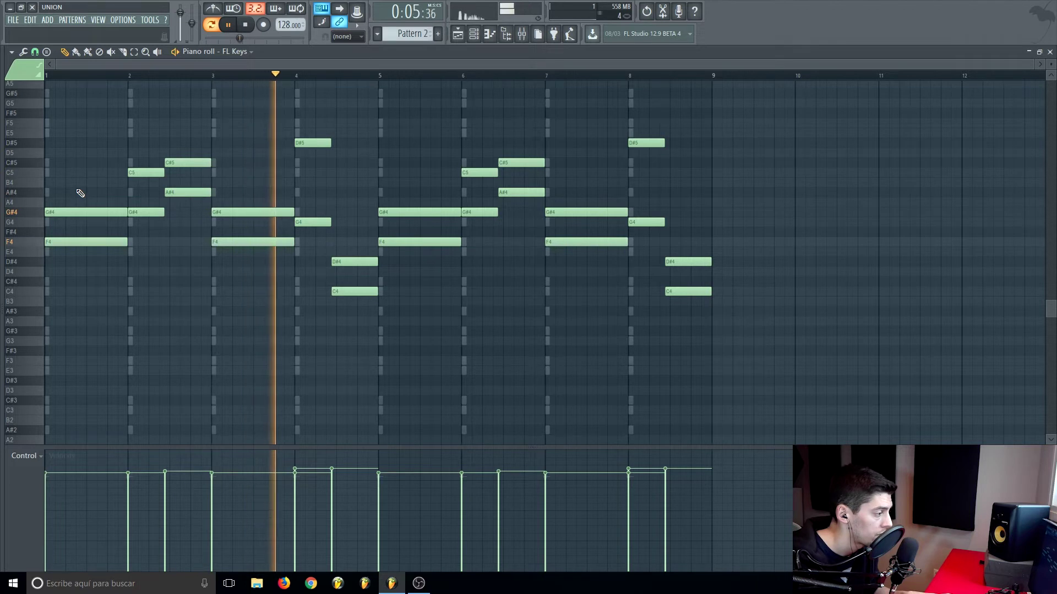
key(space)
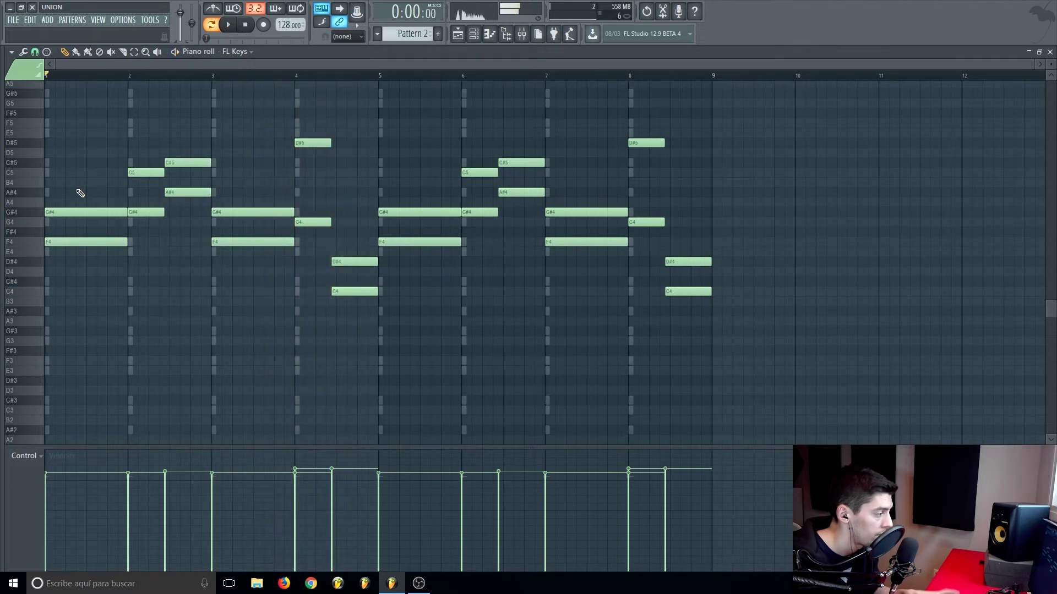
Step: Add a third voice to the first three bars, C5 in bar 1, E5 and F5 in bar 2, and C5 in bar 3, and play it back
click(53, 172)
key(space)
key(space)
click(134, 133)
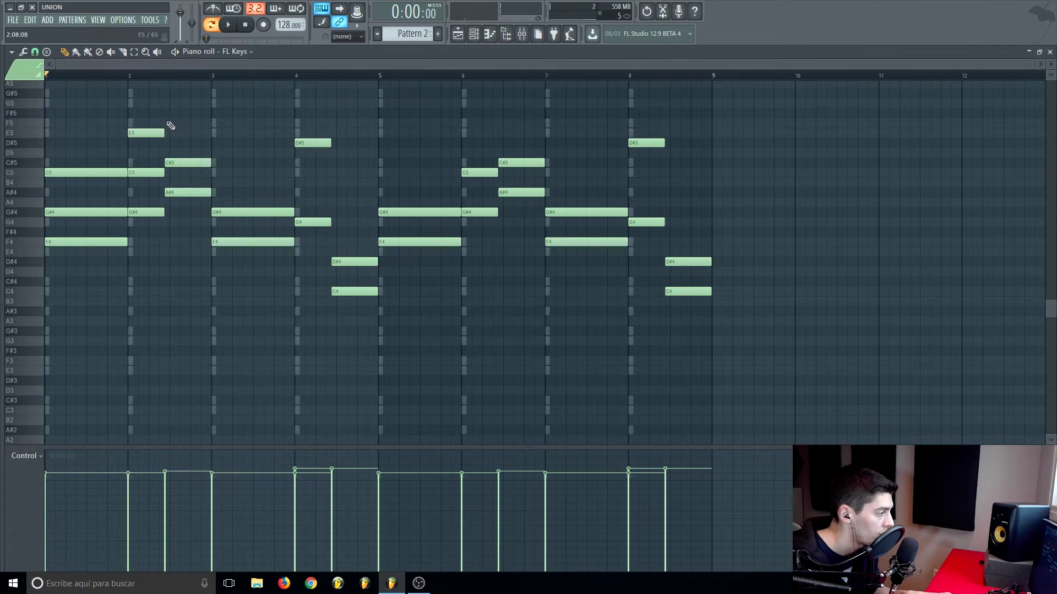
drag(180, 162, 180, 122)
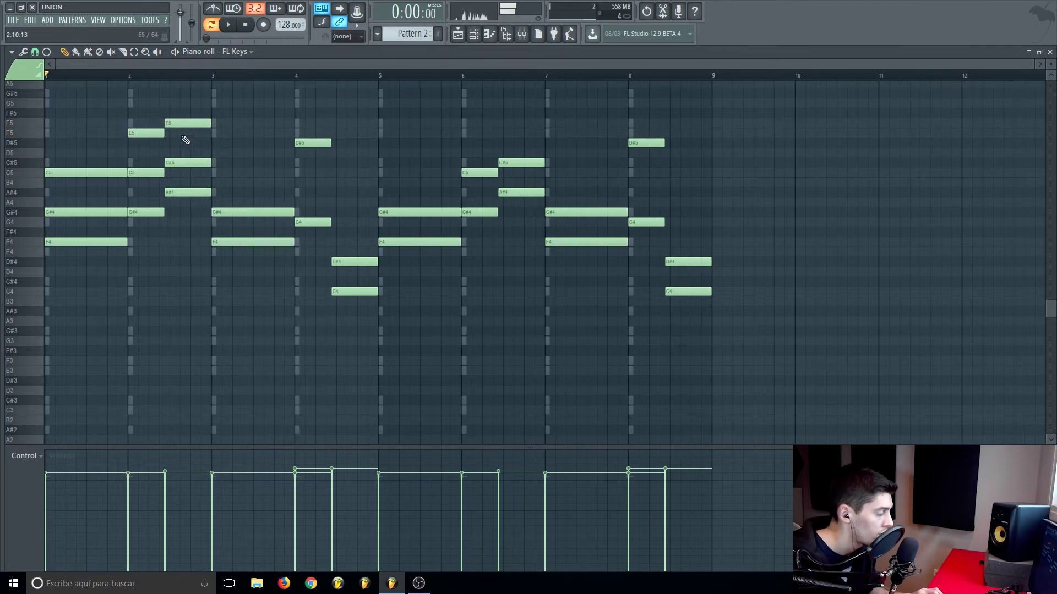
click(226, 172)
key(space)
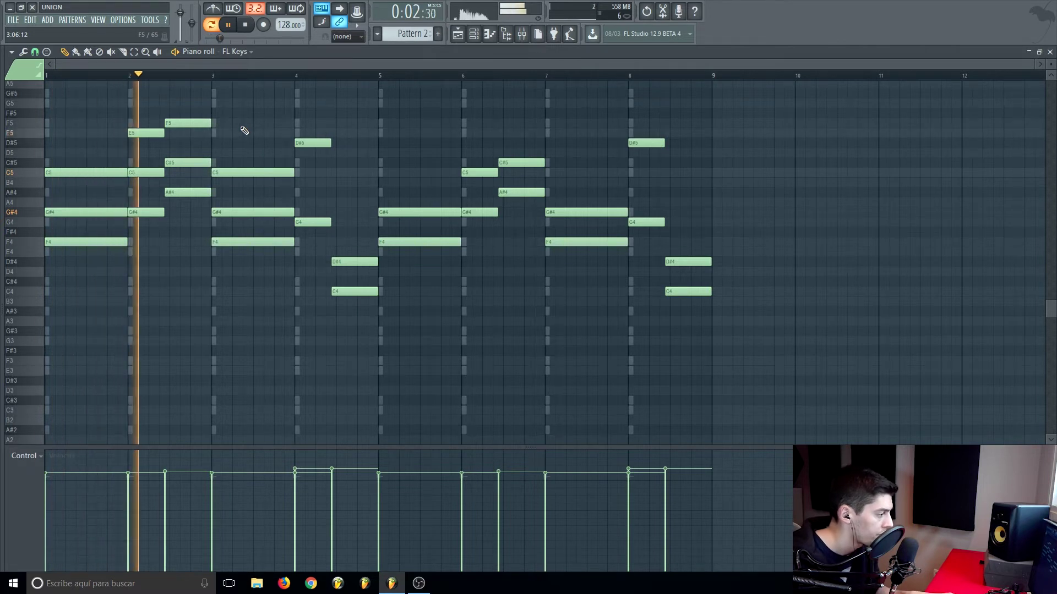
Step: Lower the third-voice E5 at the start of bar 2 to D#5 and play back the chords
key(space)
drag(141, 137, 142, 147)
key(space)
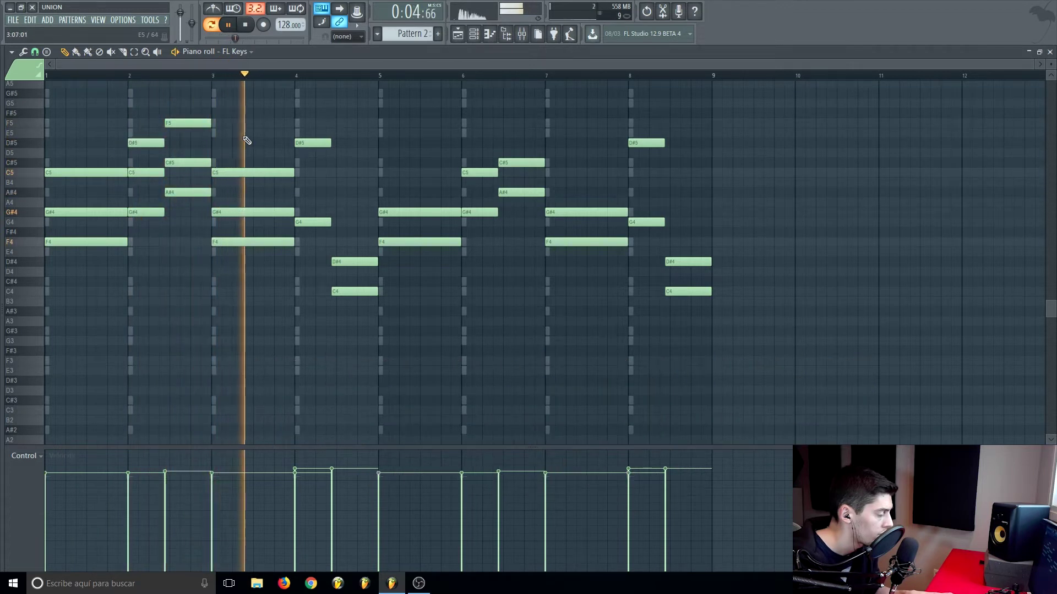
key(space)
Step: Remove the added third voice, F5 and D#5 in bar 2 and C5 in bars 1 and 3, and restore the bass line
right_click(205, 122)
right_click(147, 143)
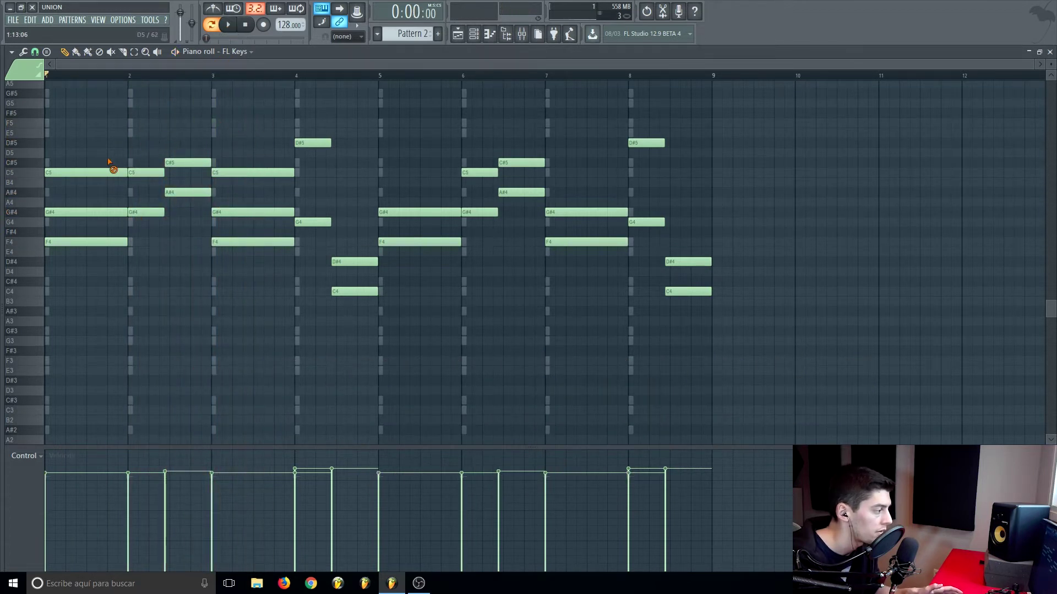
right_click(110, 172)
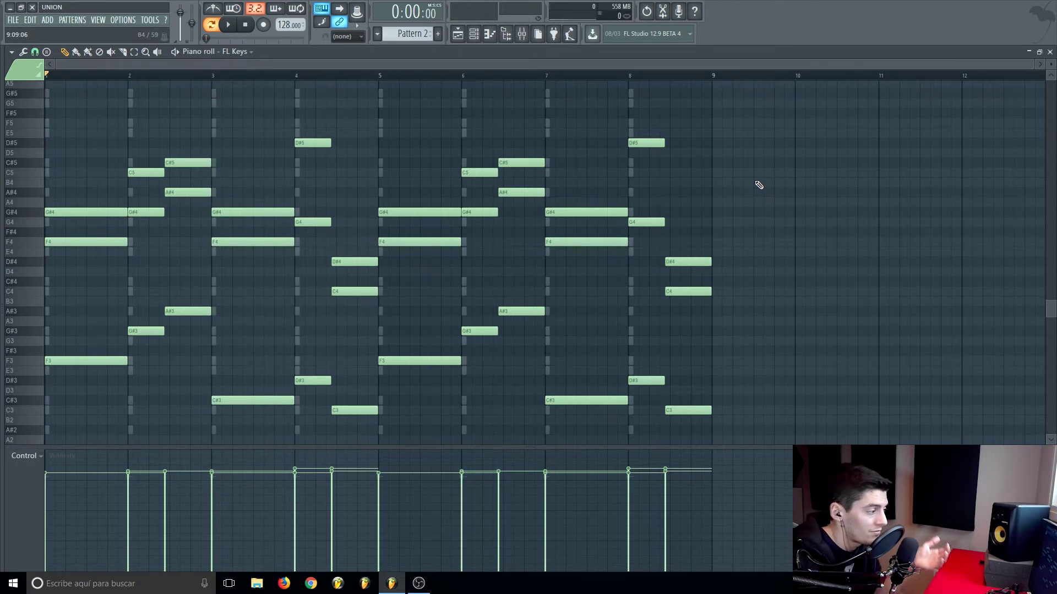
Step: Add a second FL Keys channel below the first and open its empty piano roll
key(F7)
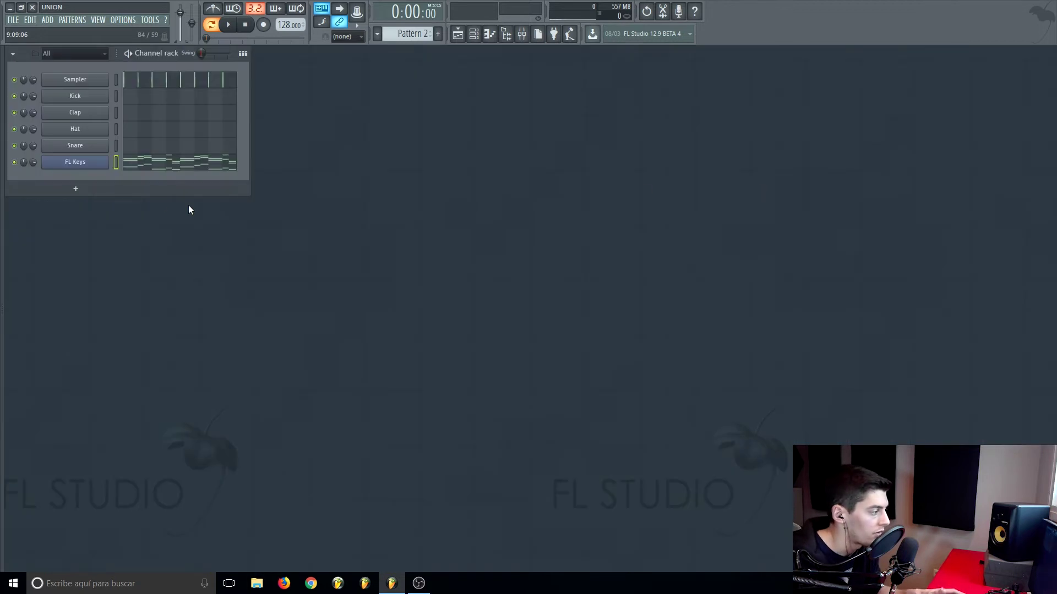
click(76, 190)
click(85, 179)
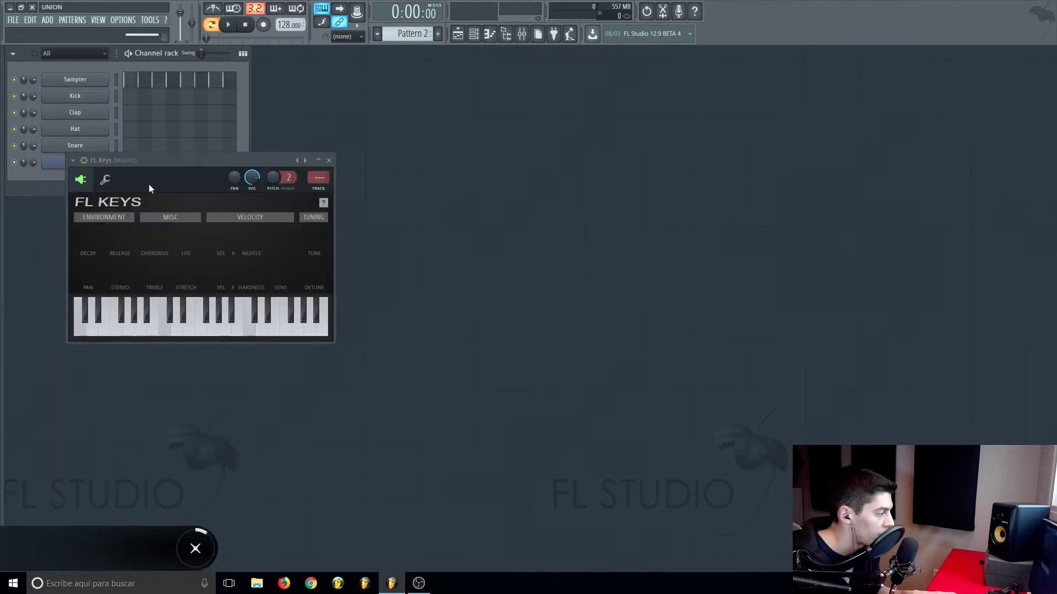
click(329, 161)
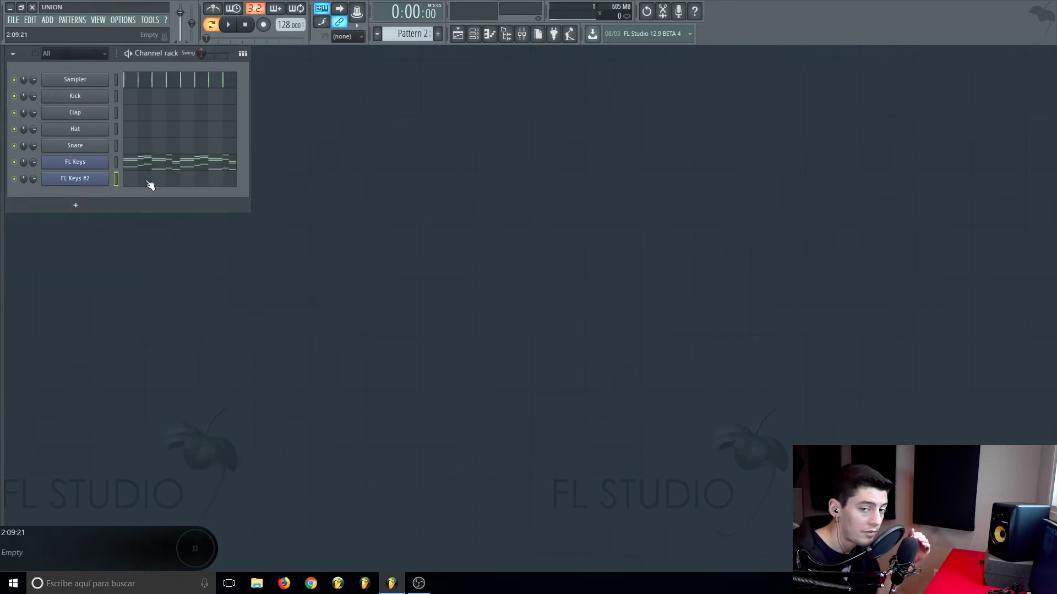
click(150, 185)
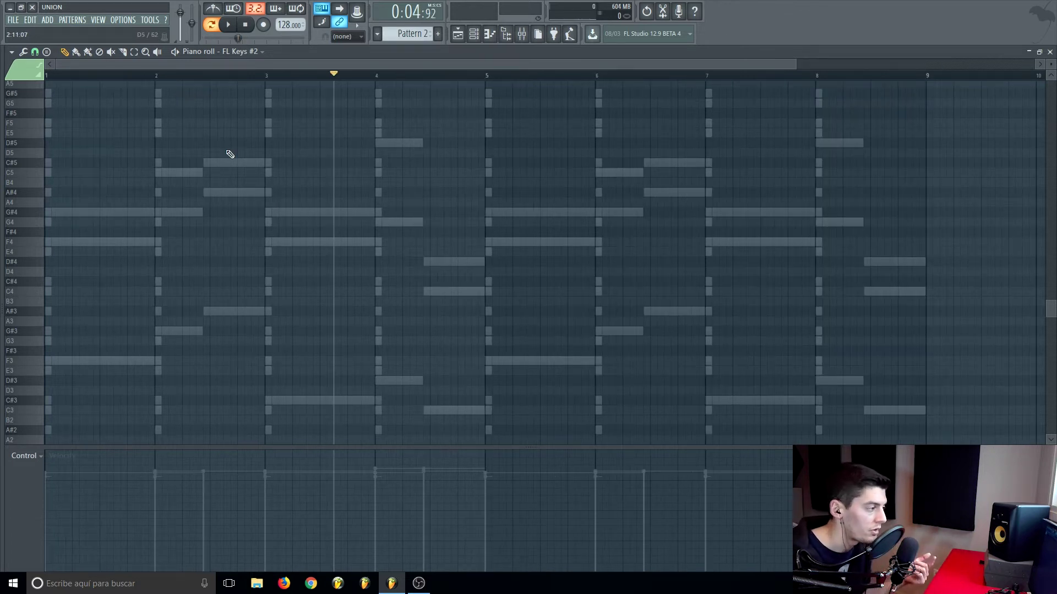
Step: Return to the channel rack and try out melody notes live on FL Keys #2 over the looping chords
key(space)
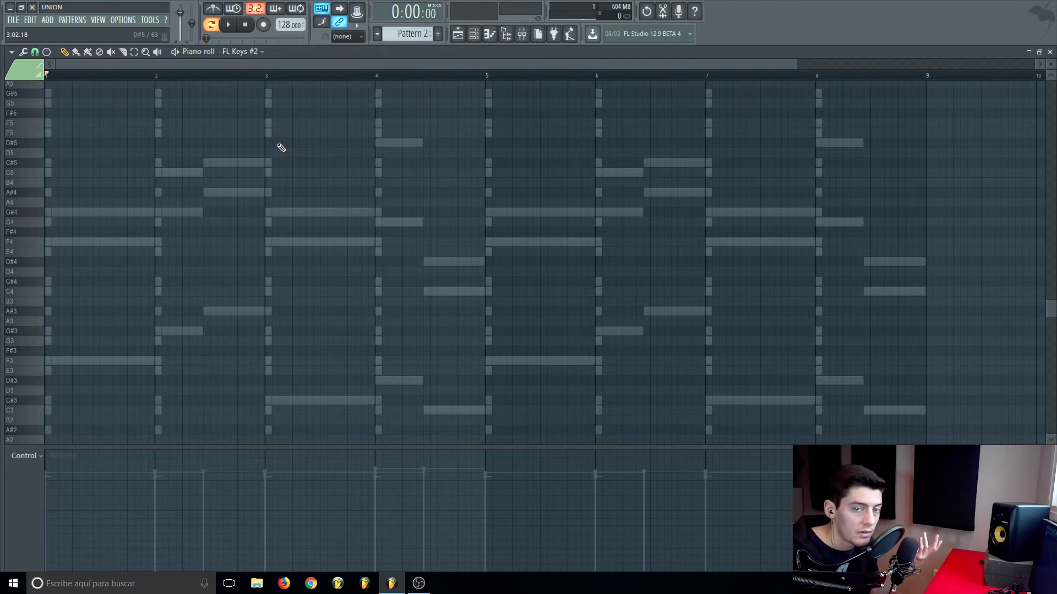
key(F7)
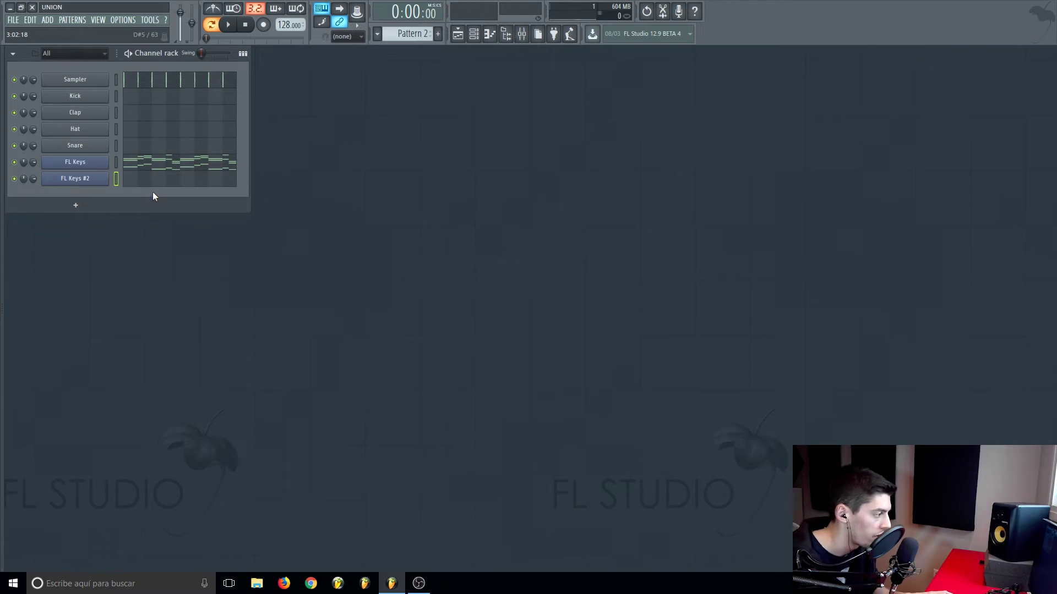
key(space)
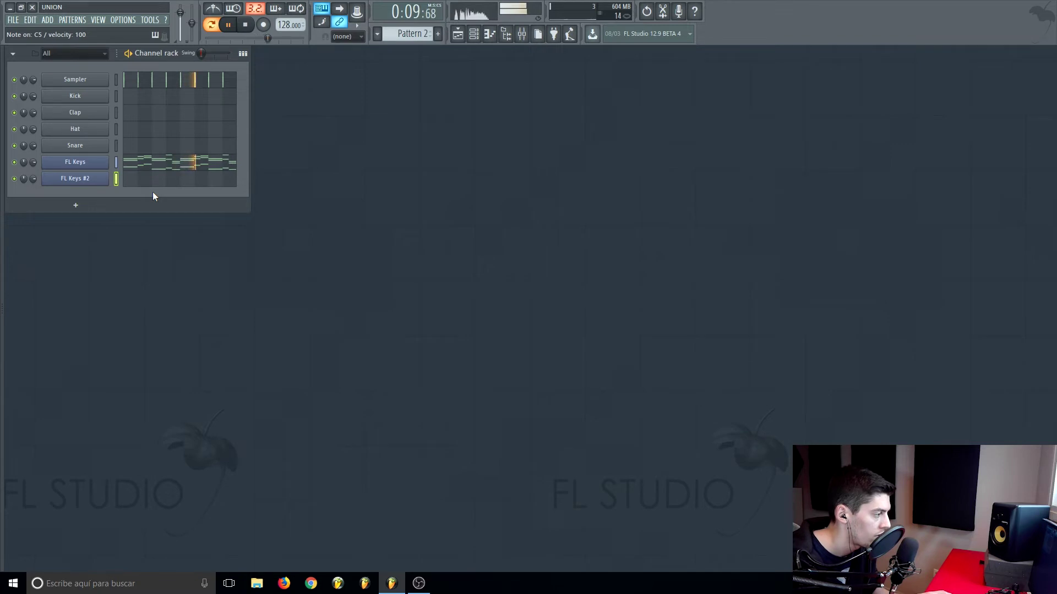
key(space)
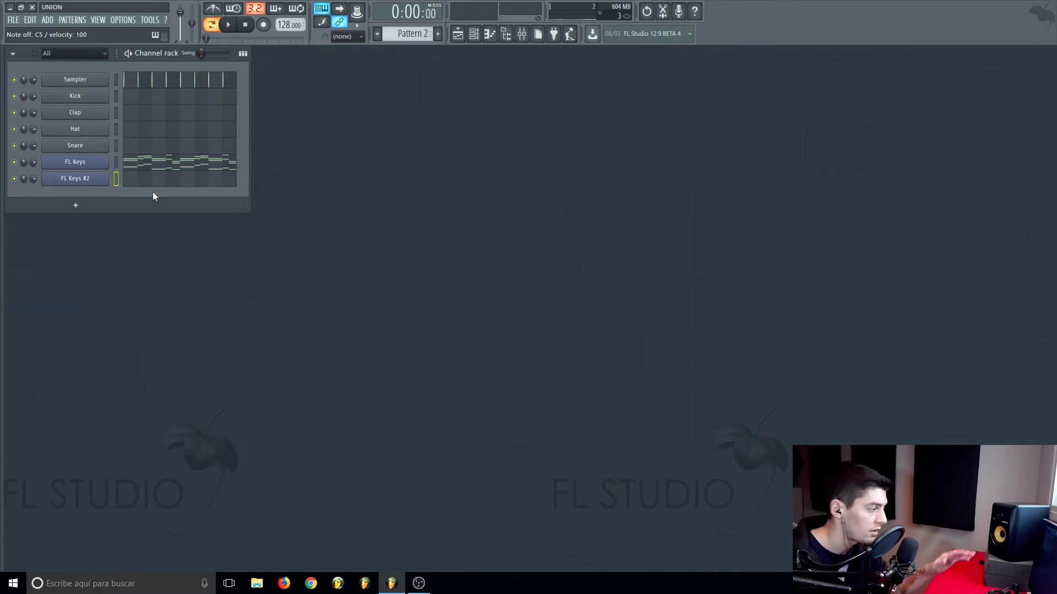
Step: Inspect the FL Studio ASIO buffer size options in the audio settings
click(124, 20)
click(138, 53)
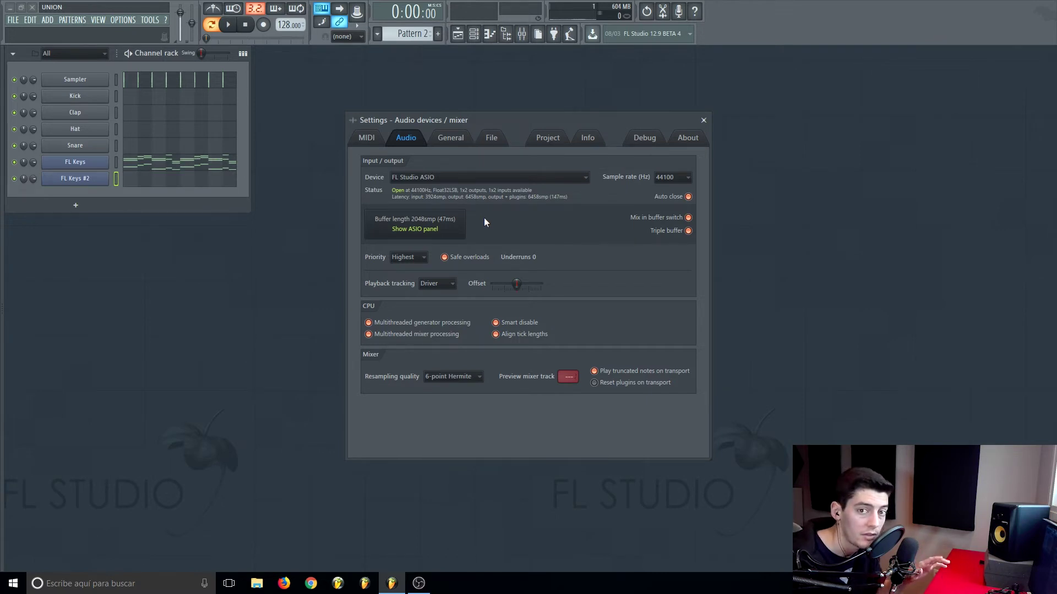
click(424, 223)
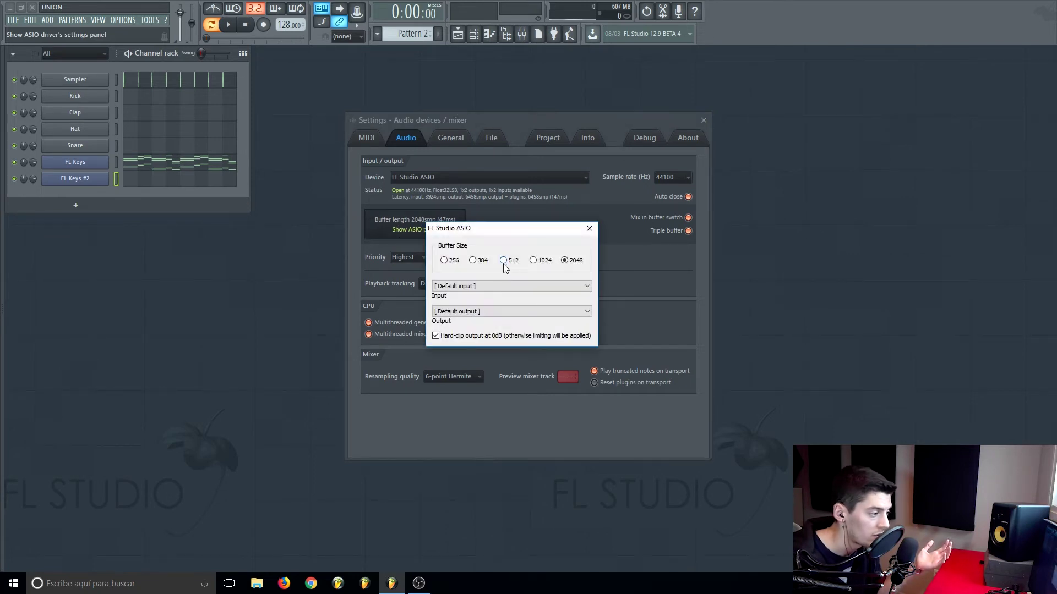
click(589, 228)
click(703, 120)
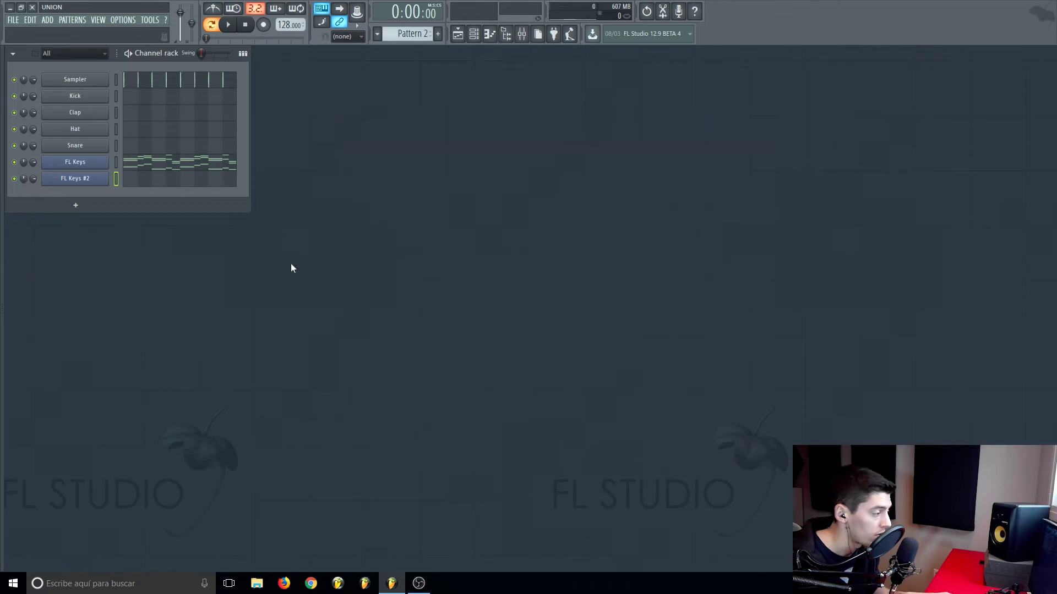
Step: Play back the single-pitch F5 rhythm in the FL Keys #2 piano roll over the chord progression
key(F7)
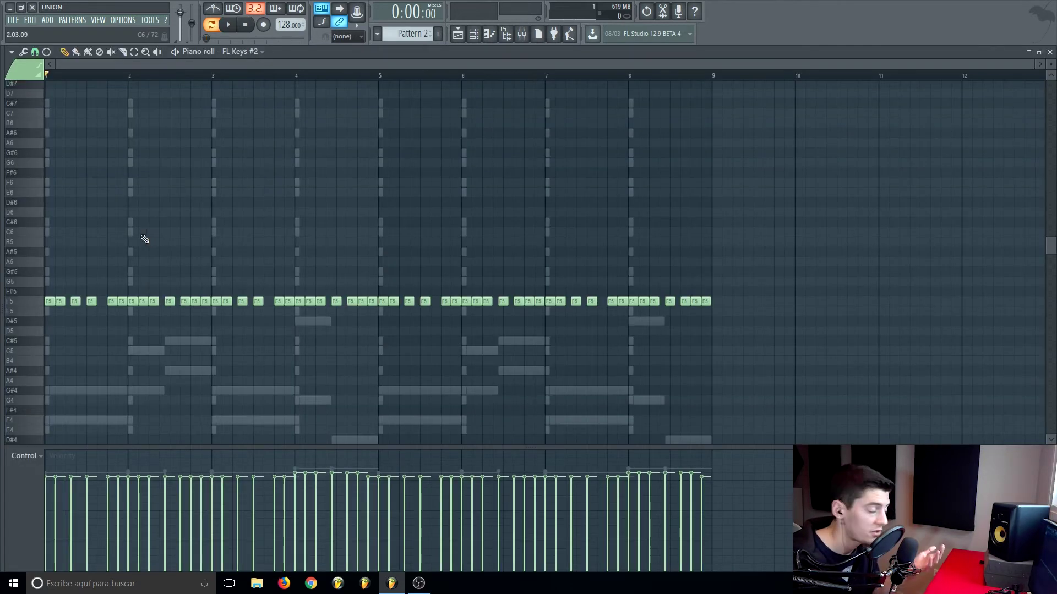
scroll(145, 237, down, 3)
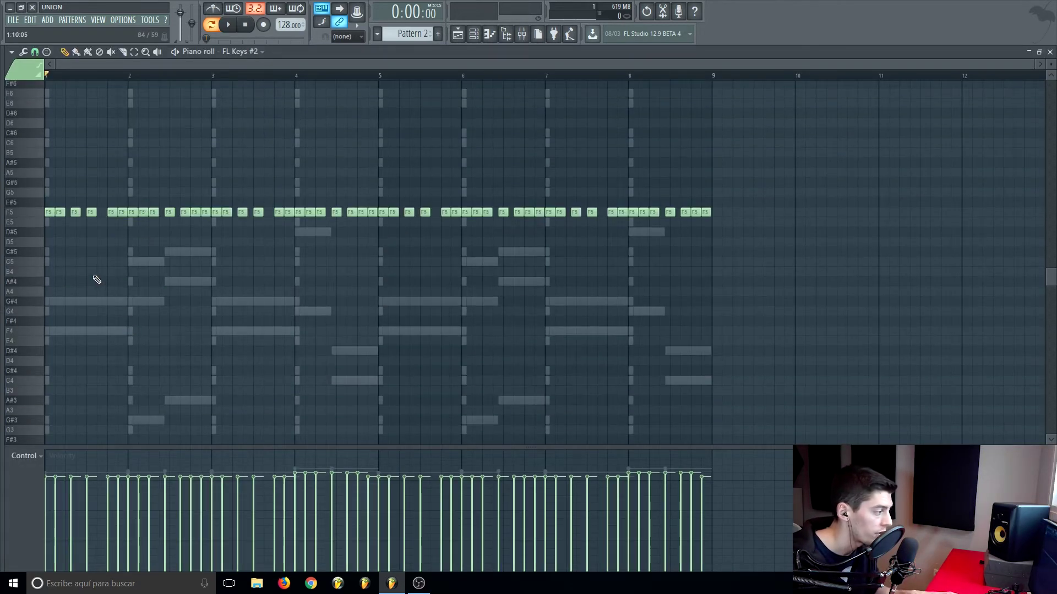
key(space)
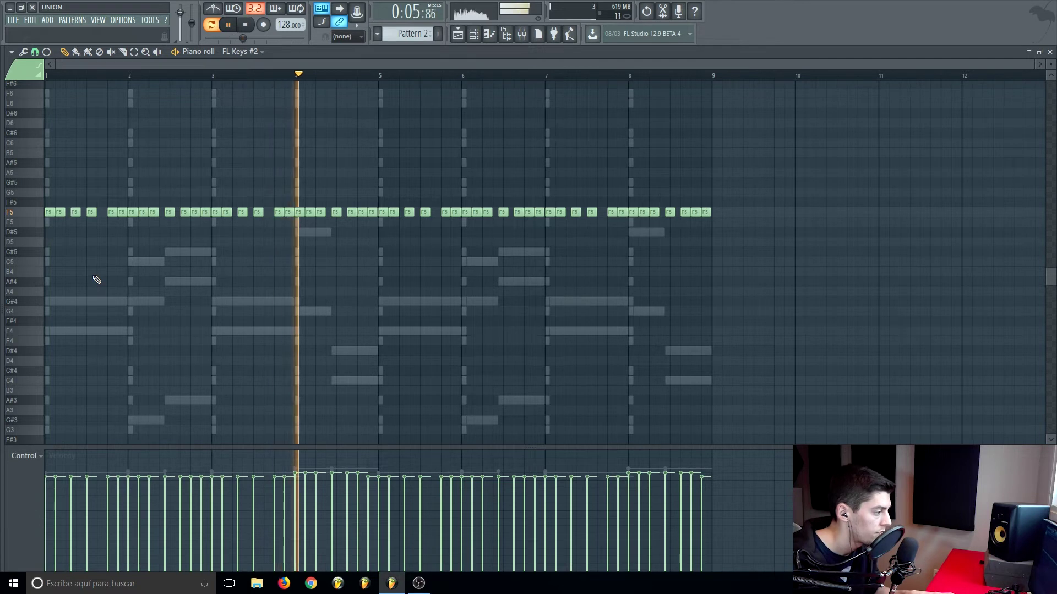
key(space)
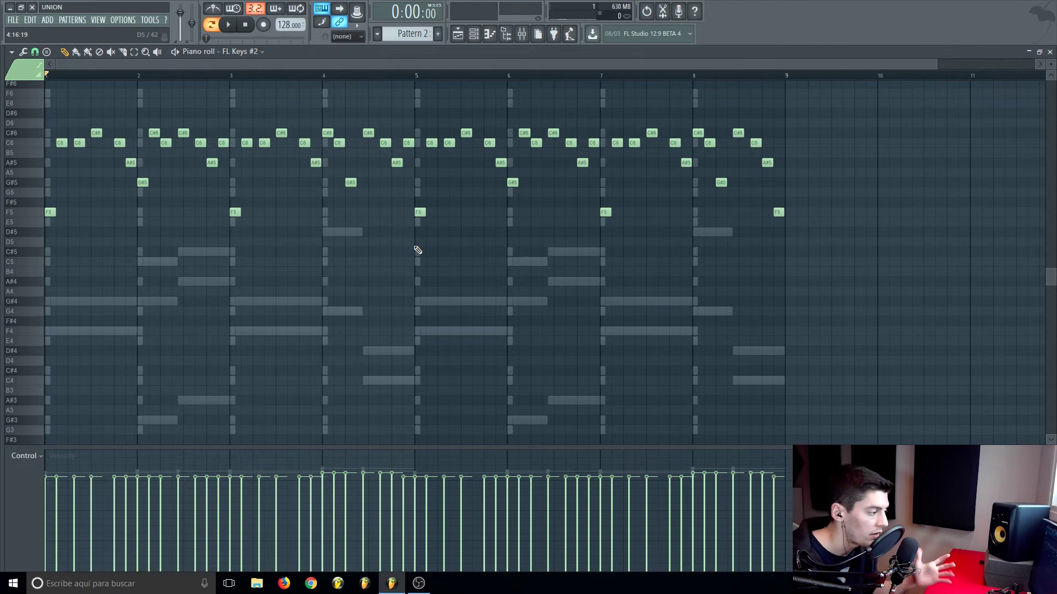
Step: Audition individual pitches around G#5 on the piano roll's keyboard
scroll(417, 249, up, 2)
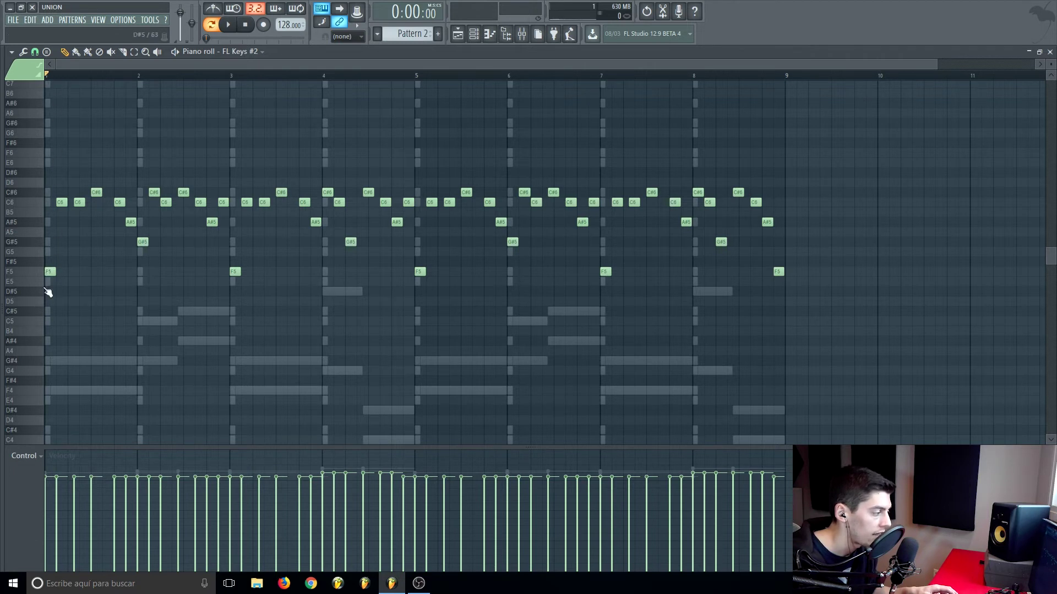
click(42, 255)
click(41, 245)
click(44, 247)
click(44, 212)
click(43, 212)
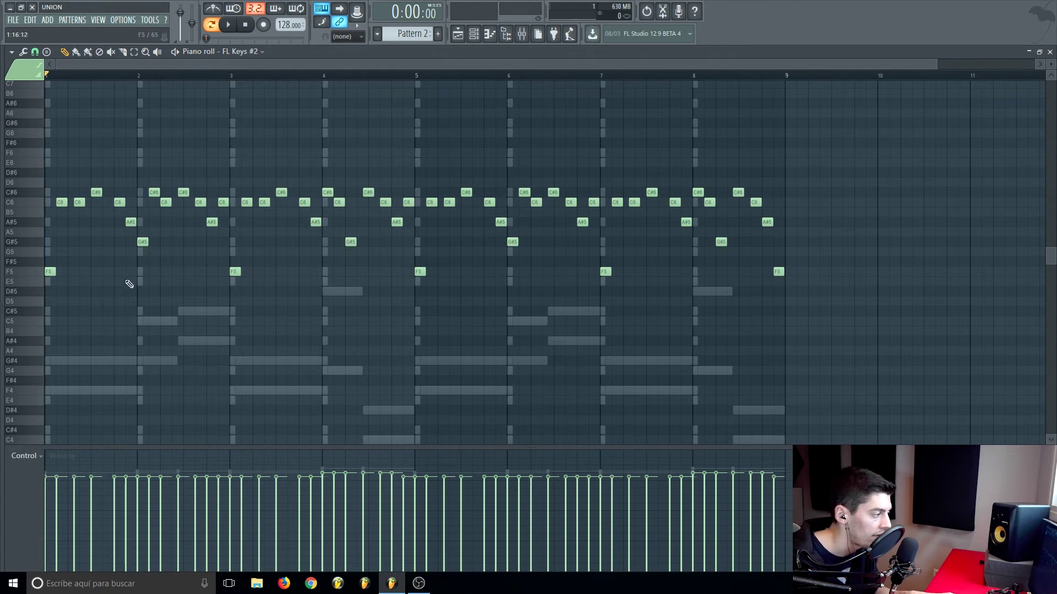
Step: Play back the FL Keys #2 melody with its varied pitches from the beginning, and its ending from bar 8
key(space)
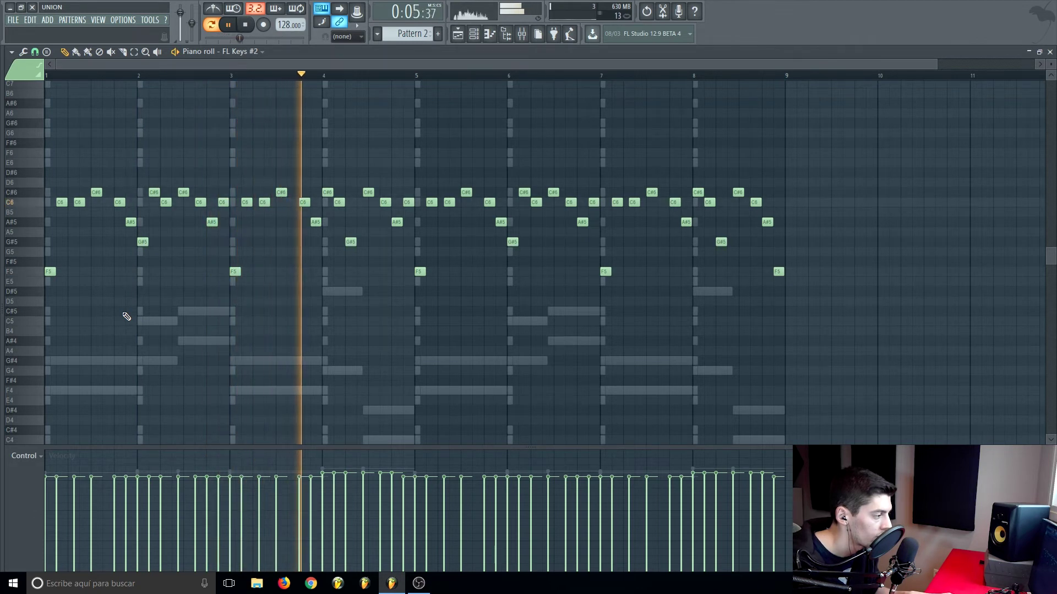
key(space)
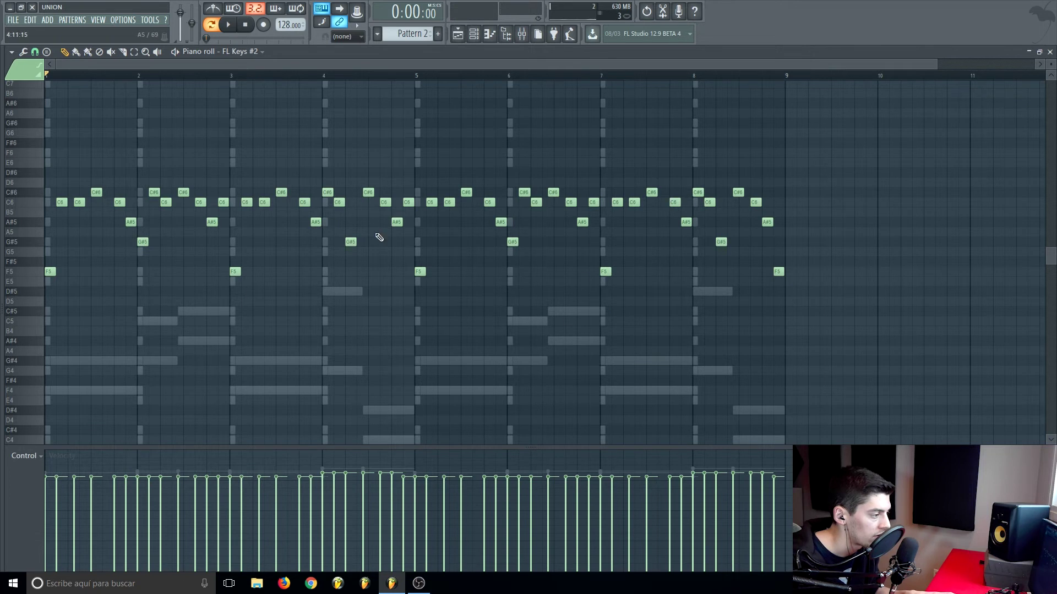
click(695, 76)
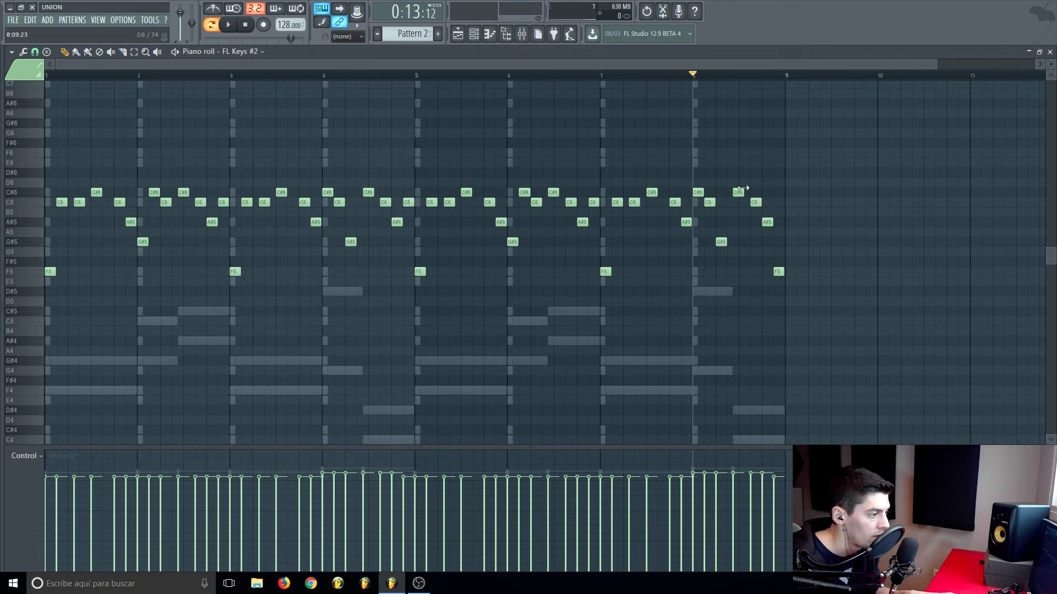
key(space)
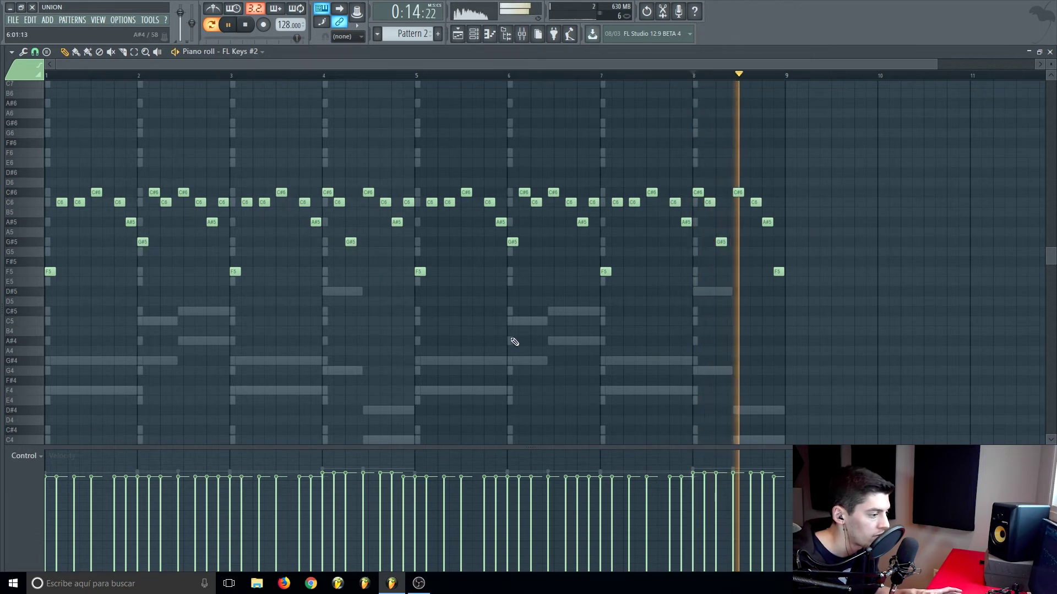
key(space)
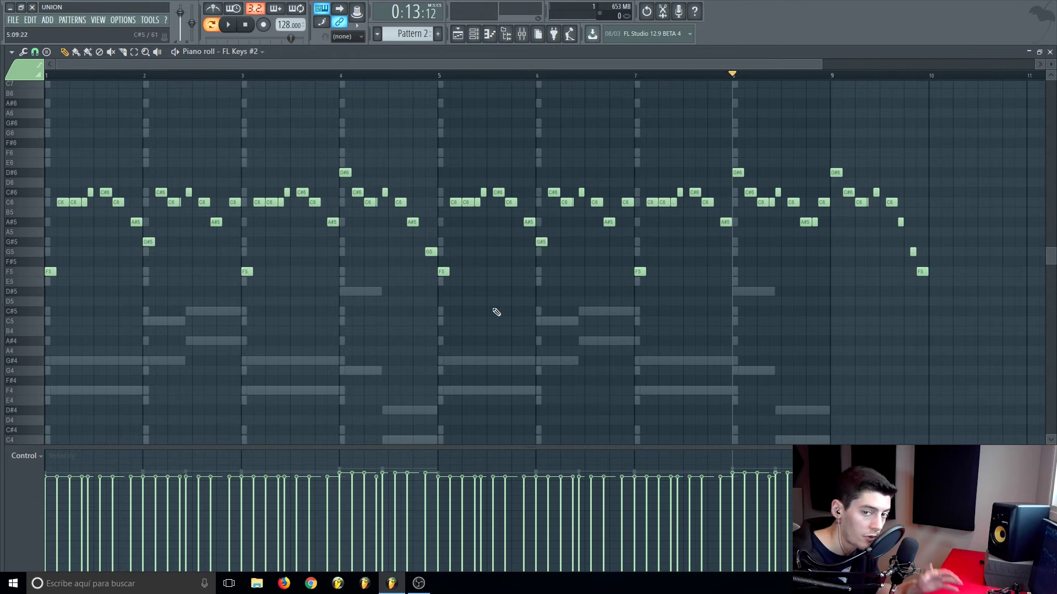
Step: Play back the opening of the revised FL Keys #2 melody from bar 1
key(space)
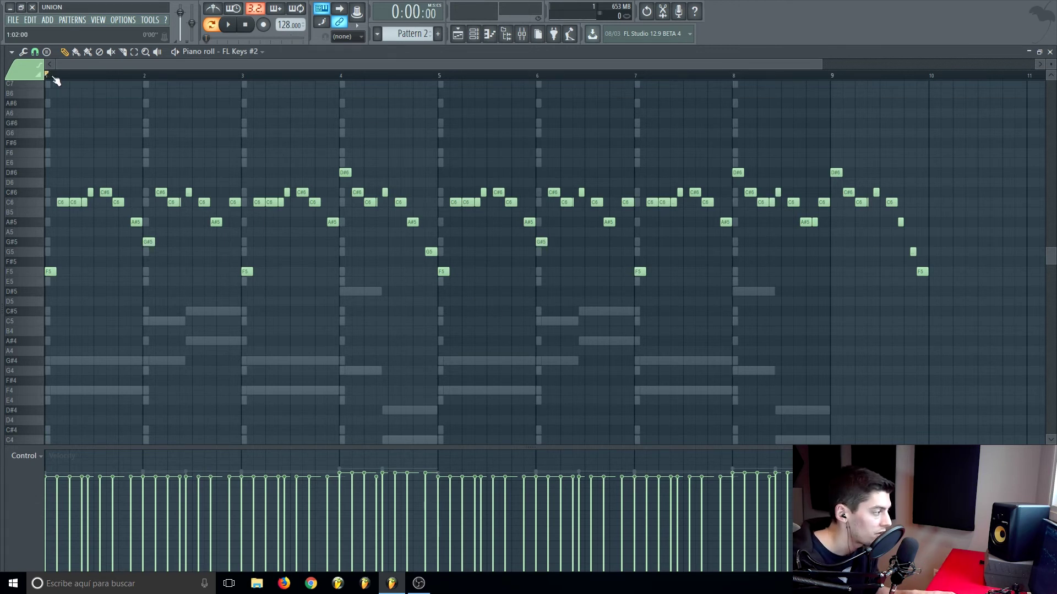
scroll(81, 65, up, 3)
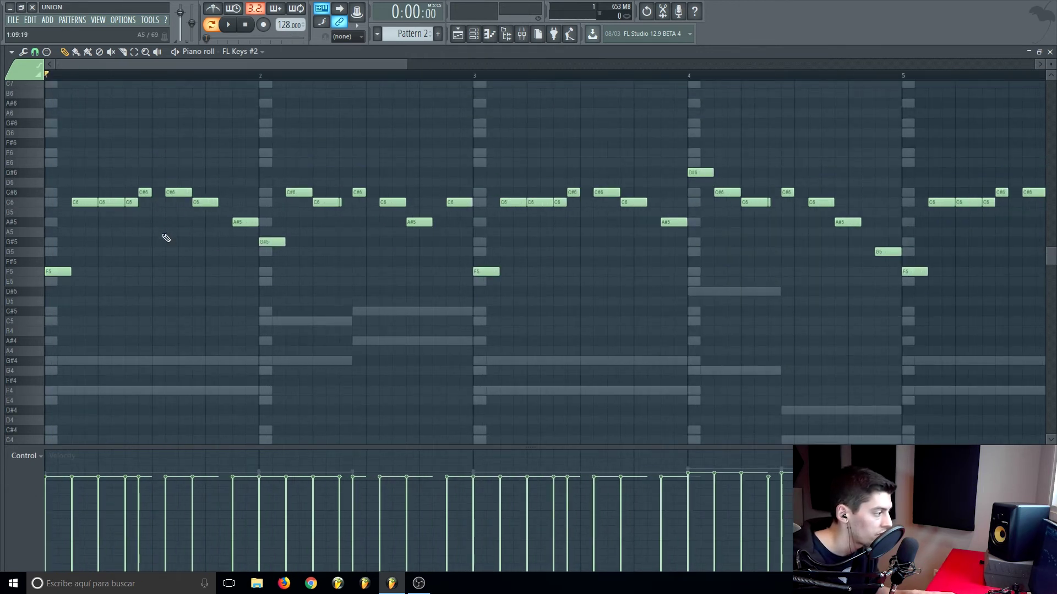
key(space)
key(space)
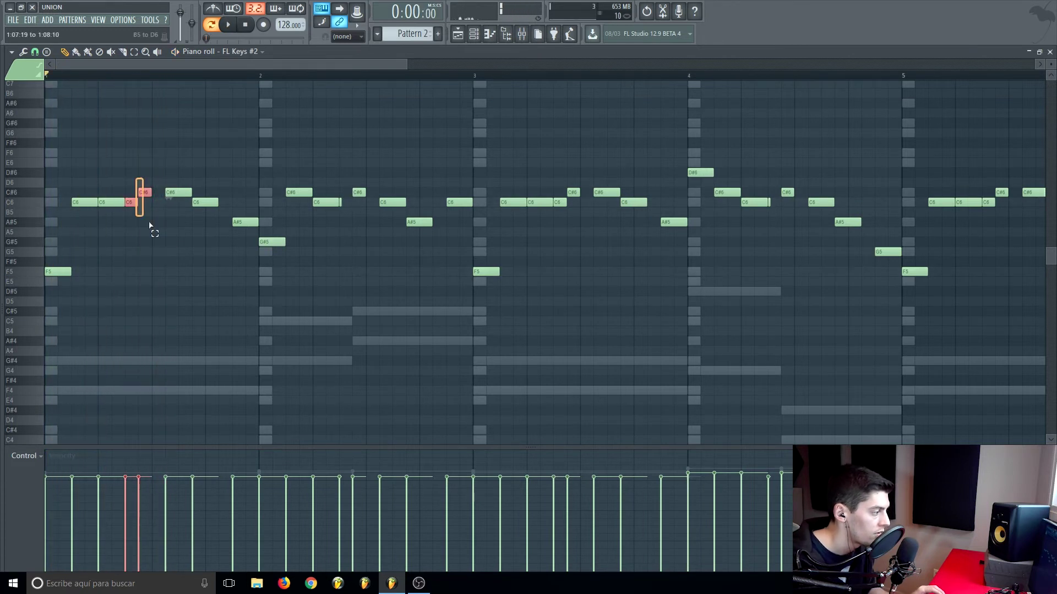
Step: Try a sparser rhythm of C6 and C#6 notes in bar 1, audition it, and restore the bar's denser version
key(ctrl+z)
key(space)
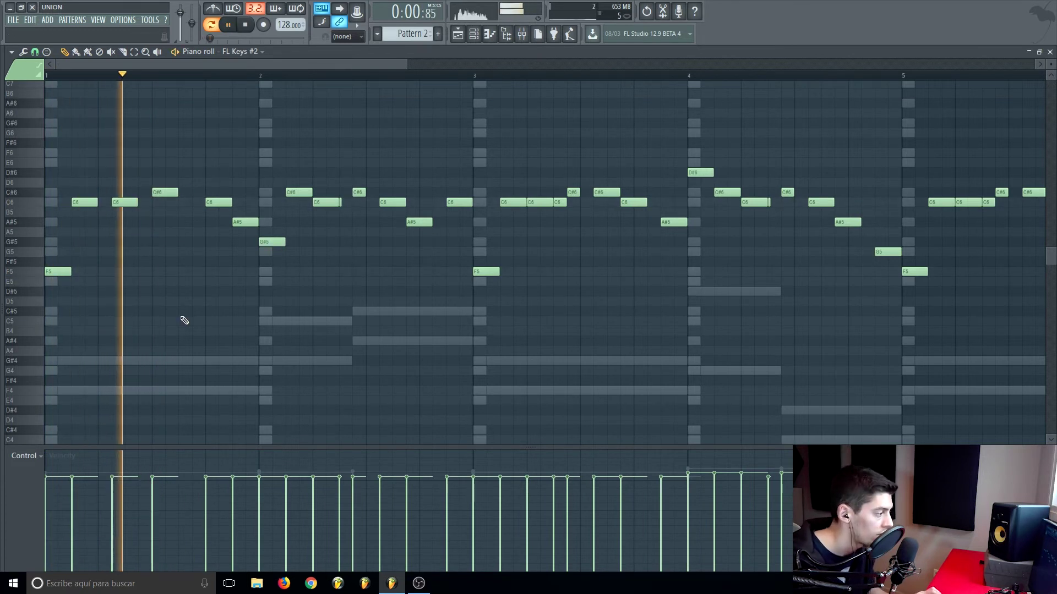
key(space)
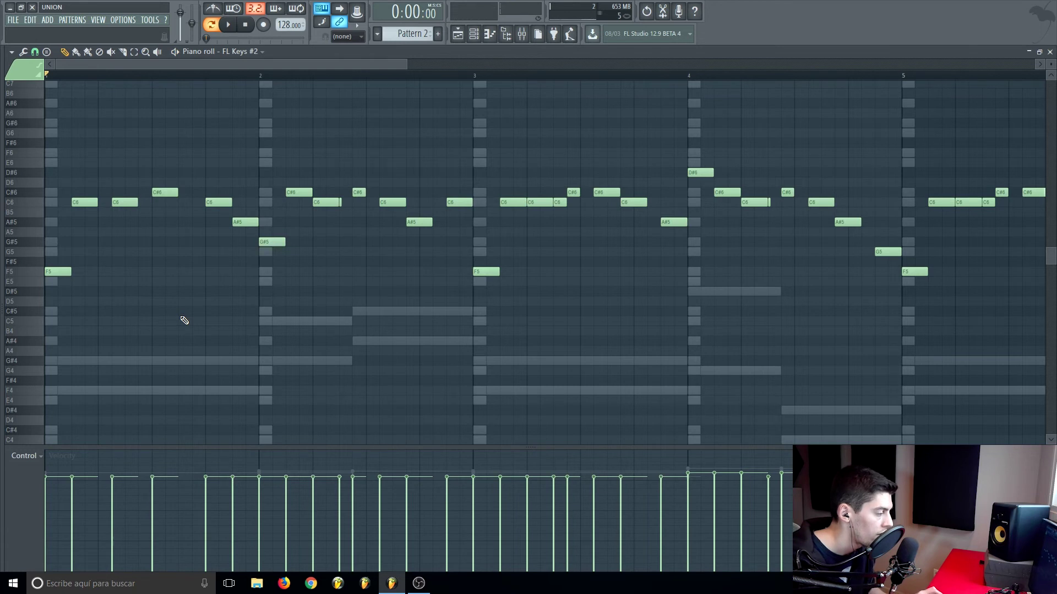
drag(118, 205, 208, 203)
key(ctrl+v)
Step: Play back the FL Keys #2 melody with its denser bar 1 rhythm from the start, continuing through bar 3
key(space)
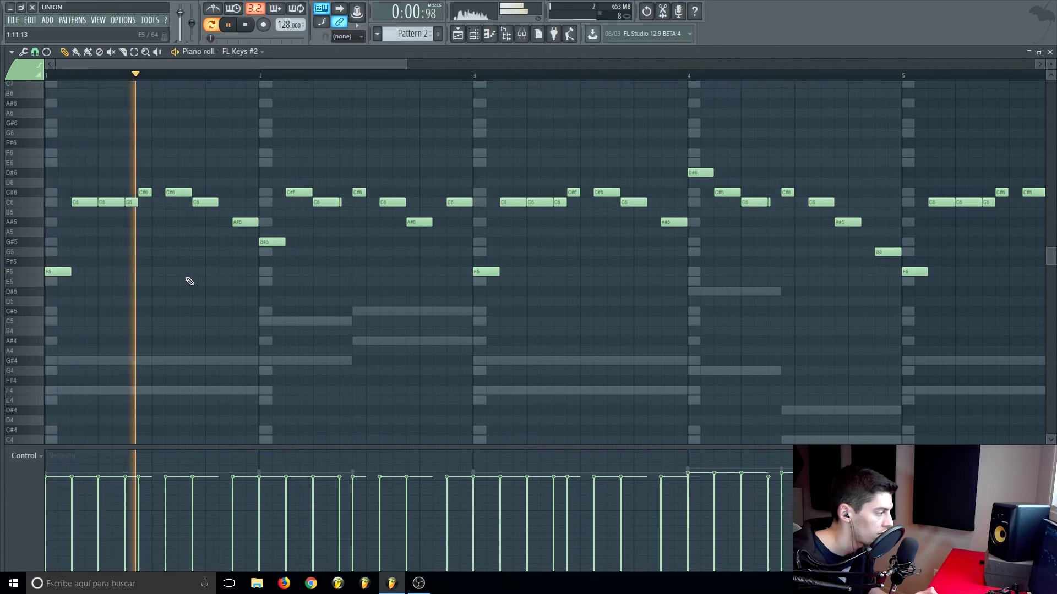
key(space)
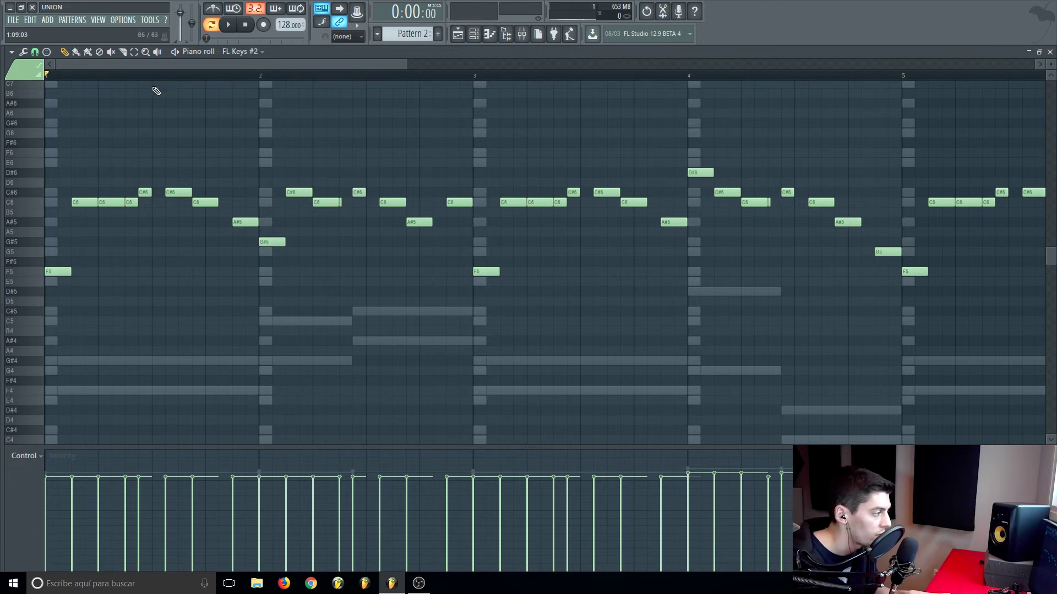
key(space)
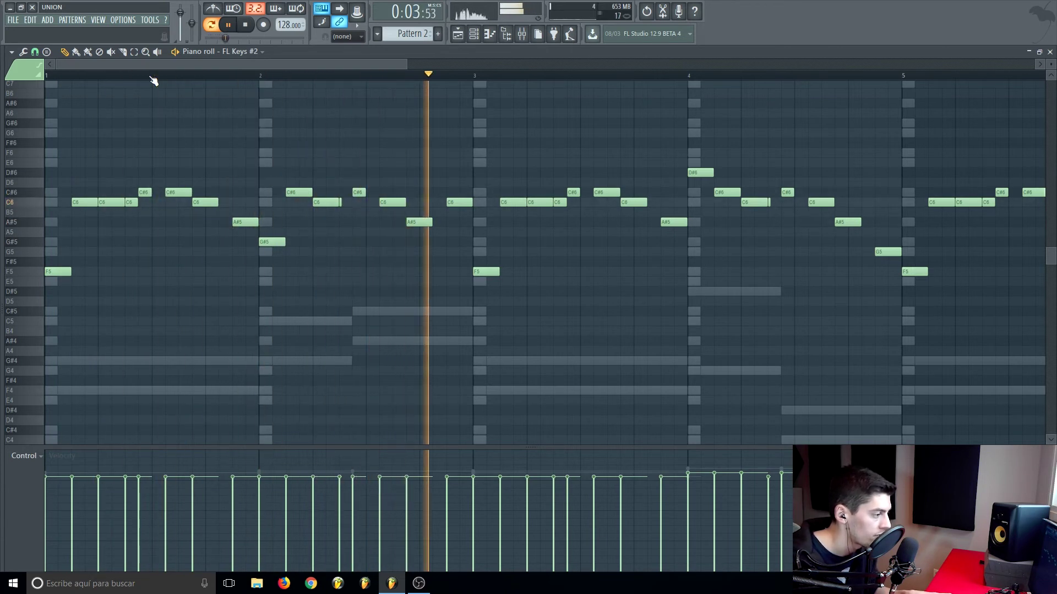
scroll(153, 81, down, 2)
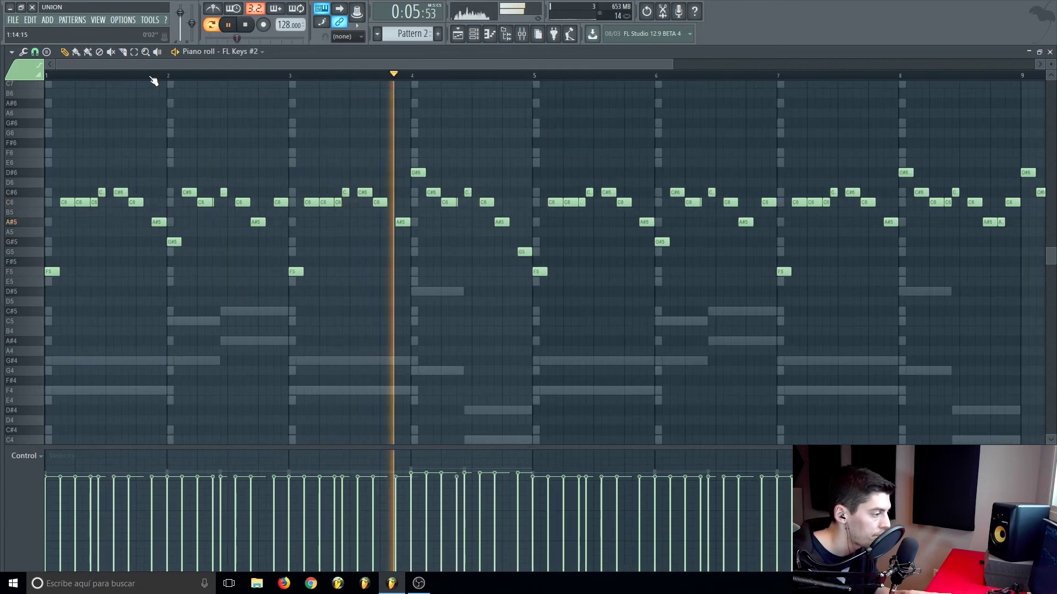
key(space)
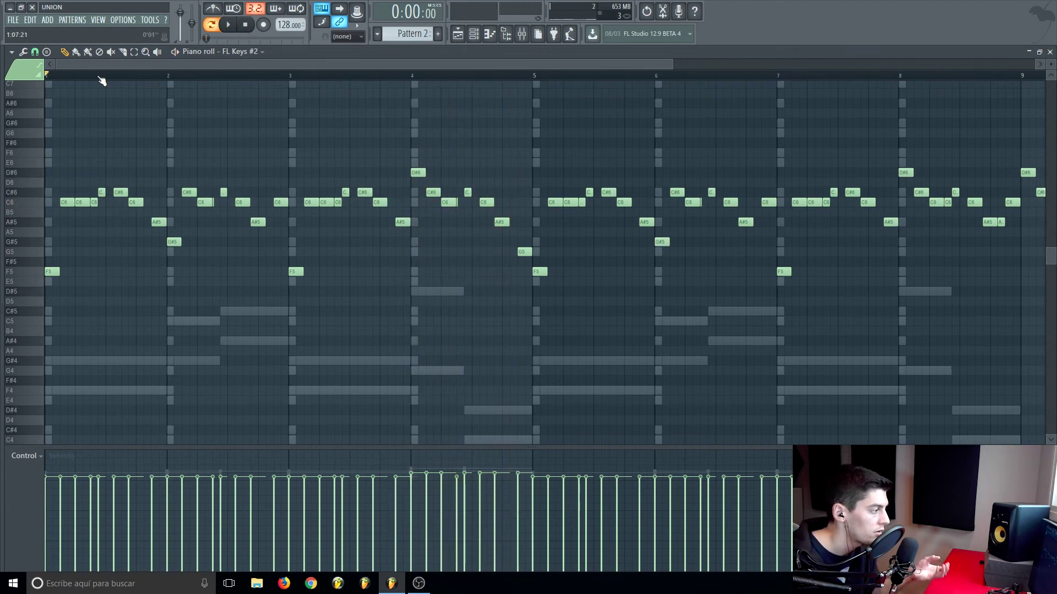
Step: Audition individual C6 and C#6 notes in bar 1 of the FL Keys #2 melody
scroll(102, 80, up, 1)
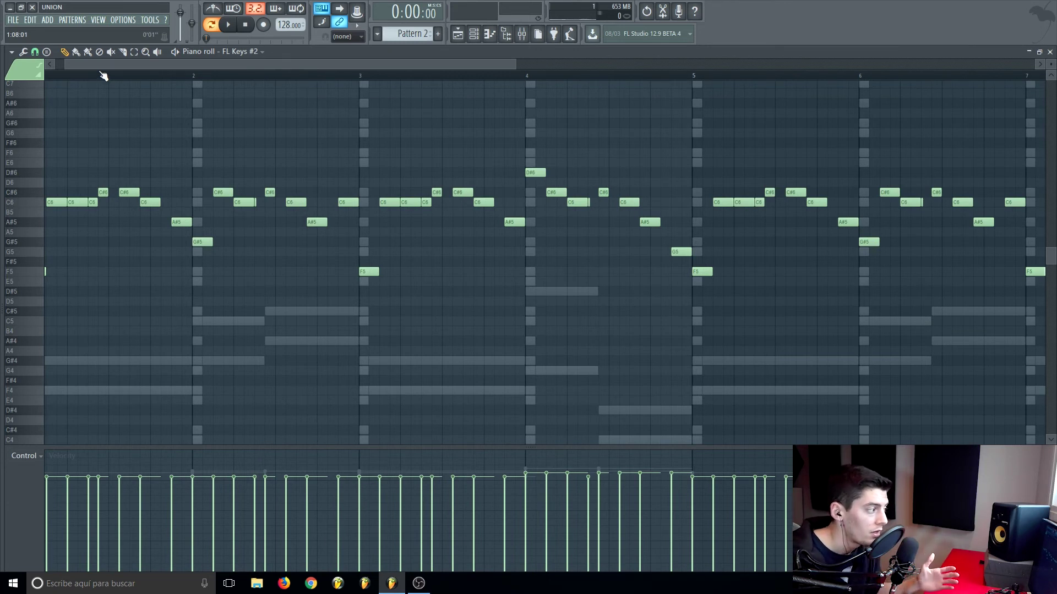
drag(100, 66, 70, 66)
drag(172, 203, 182, 203)
drag(169, 203, 179, 204)
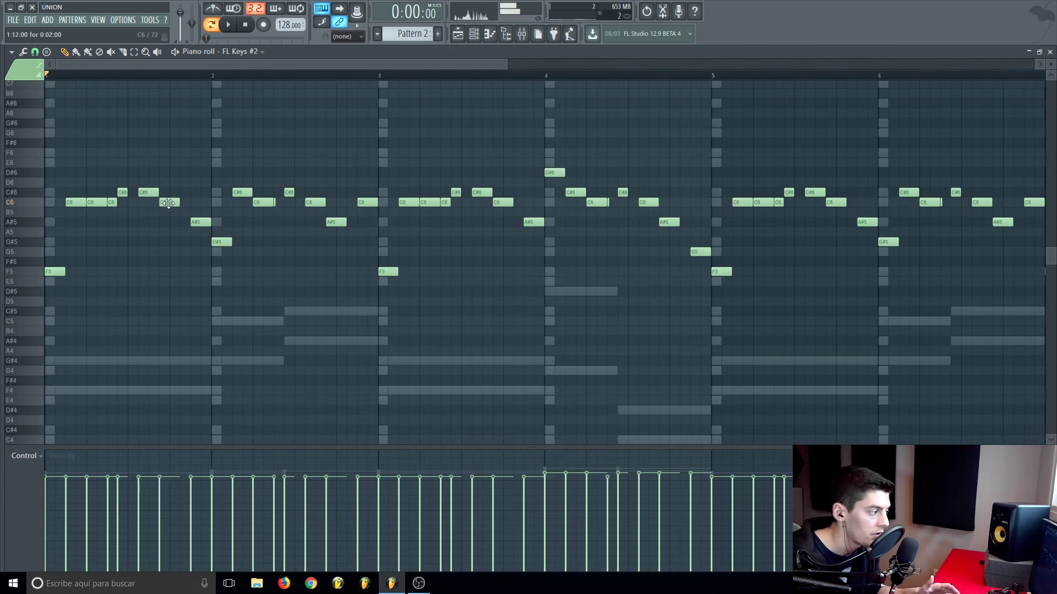
click(122, 192)
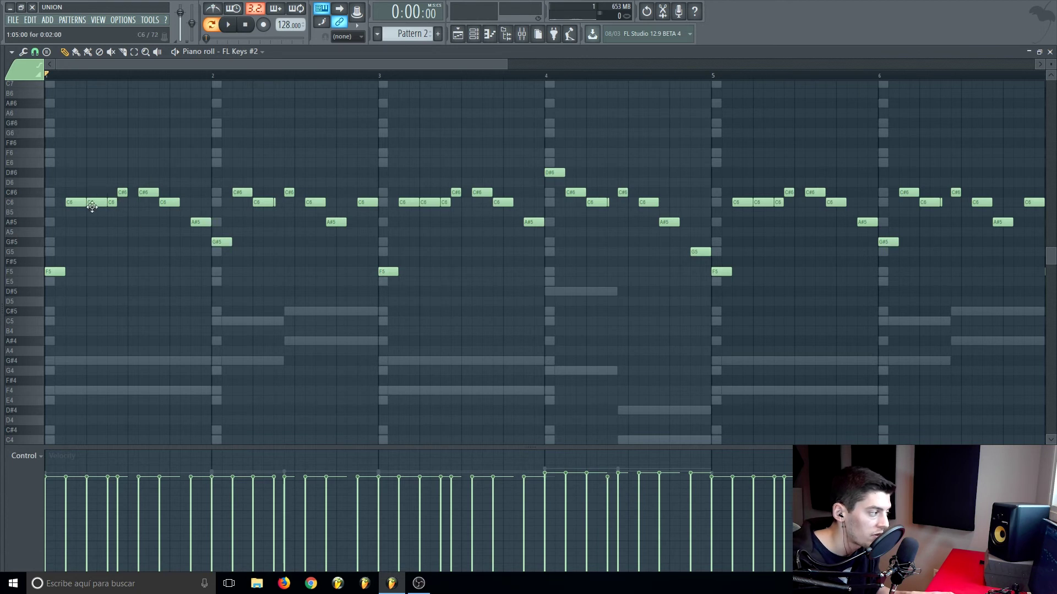
Step: Play back the FL Keys #2 melody from the start of bar 2
scroll(289, 85, up, 4)
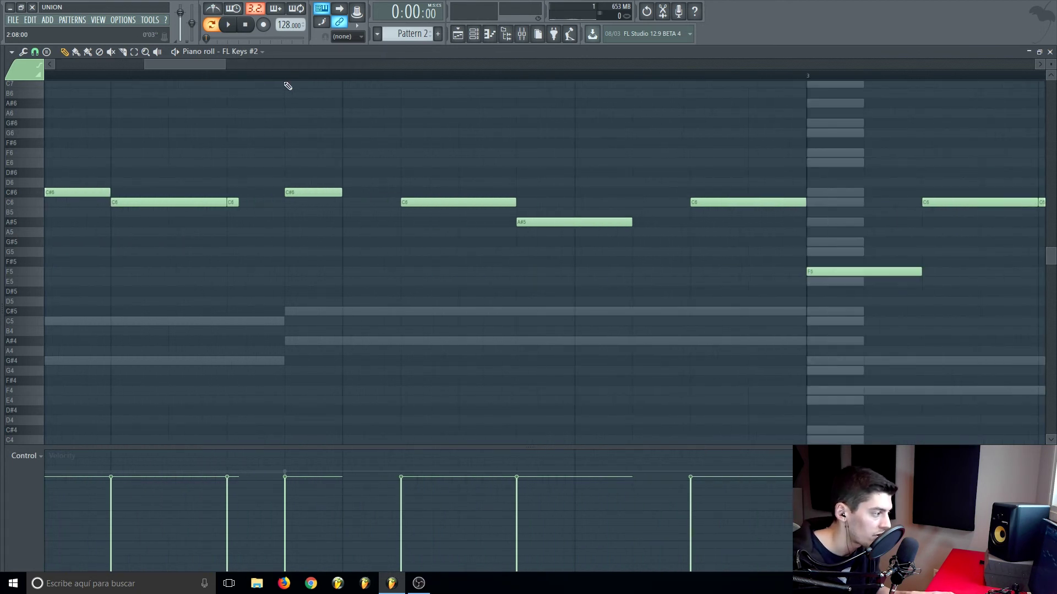
scroll(337, 81, down, 4)
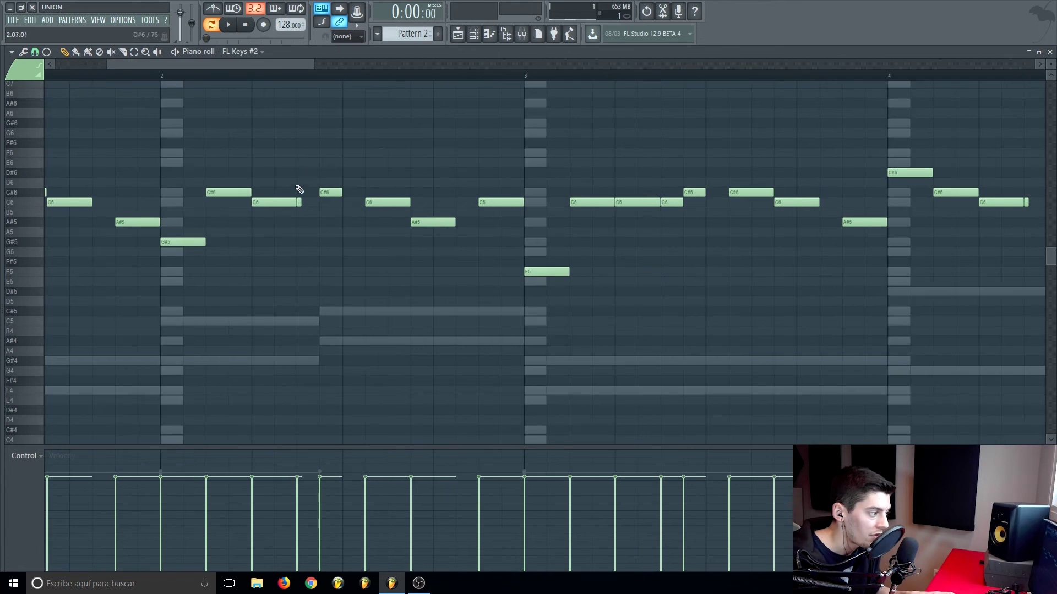
click(163, 76)
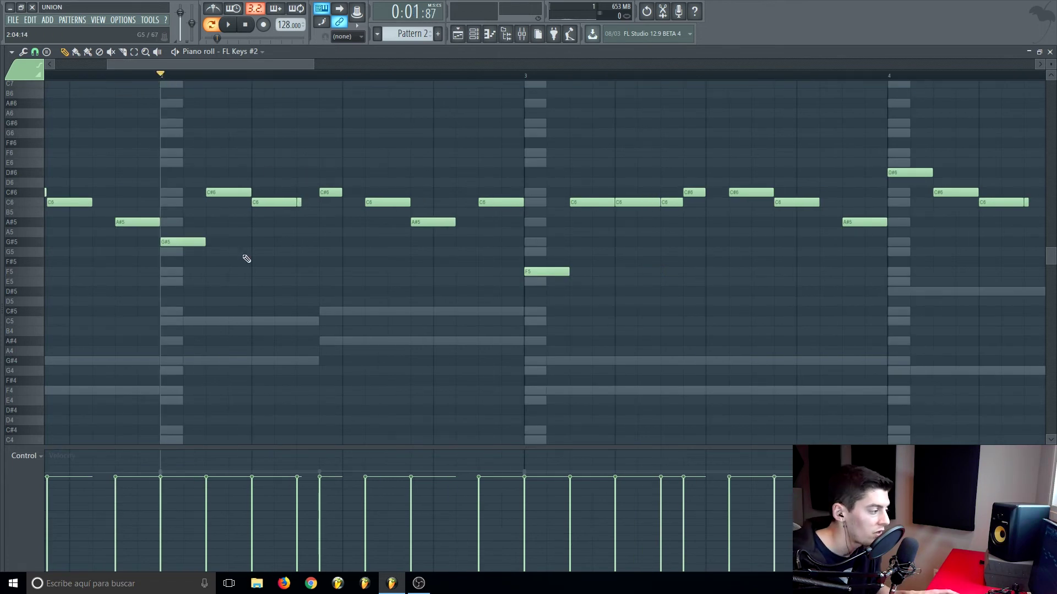
key(space)
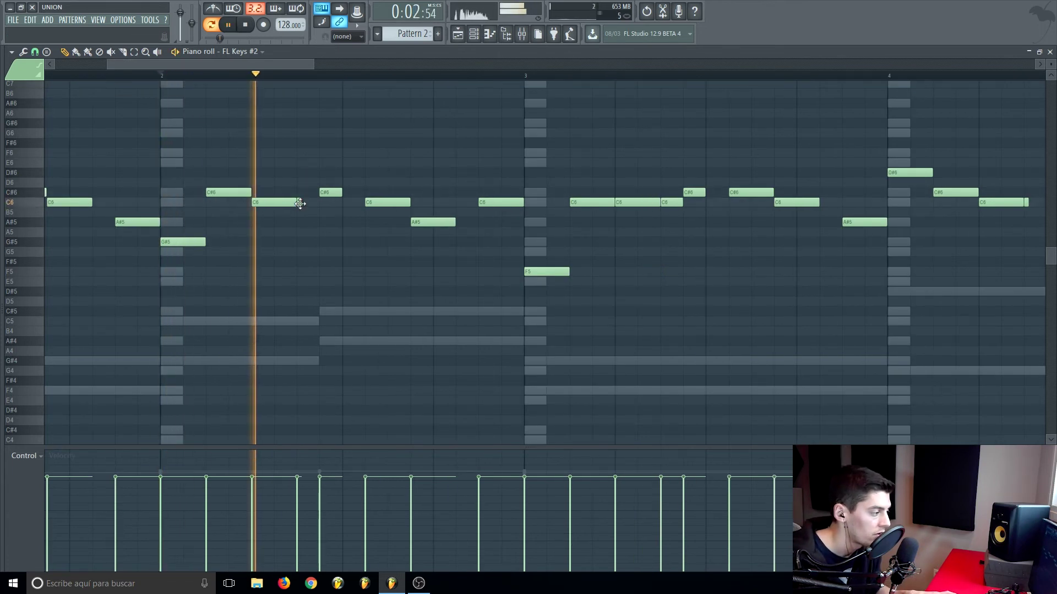
key(space)
Step: Try bar 2 without the short C6 note before its second C#6, audition it, and restore the note
right_click(299, 204)
key(space)
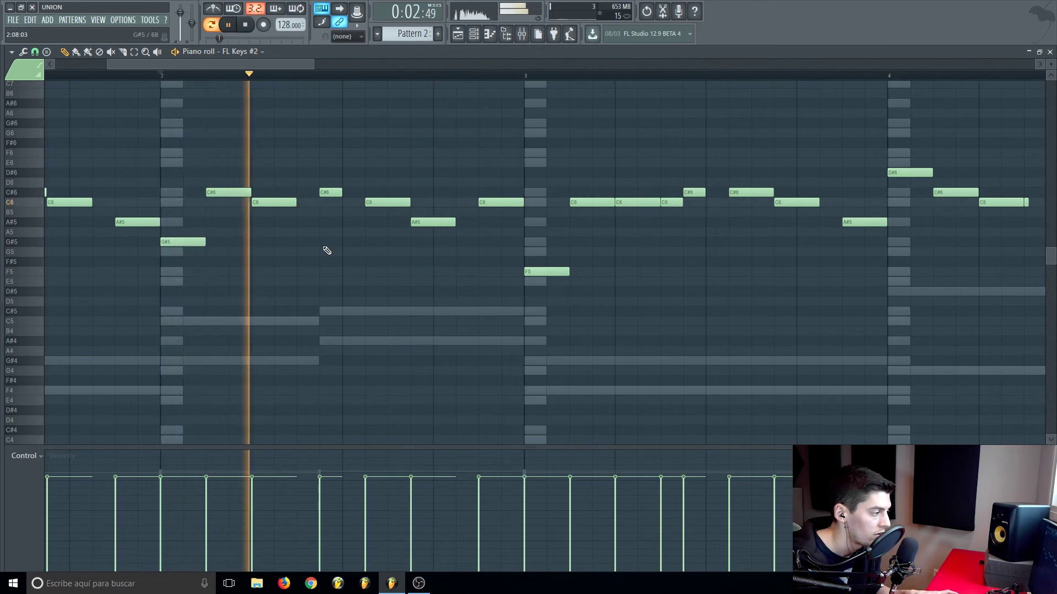
key(space)
key(ctrl+z)
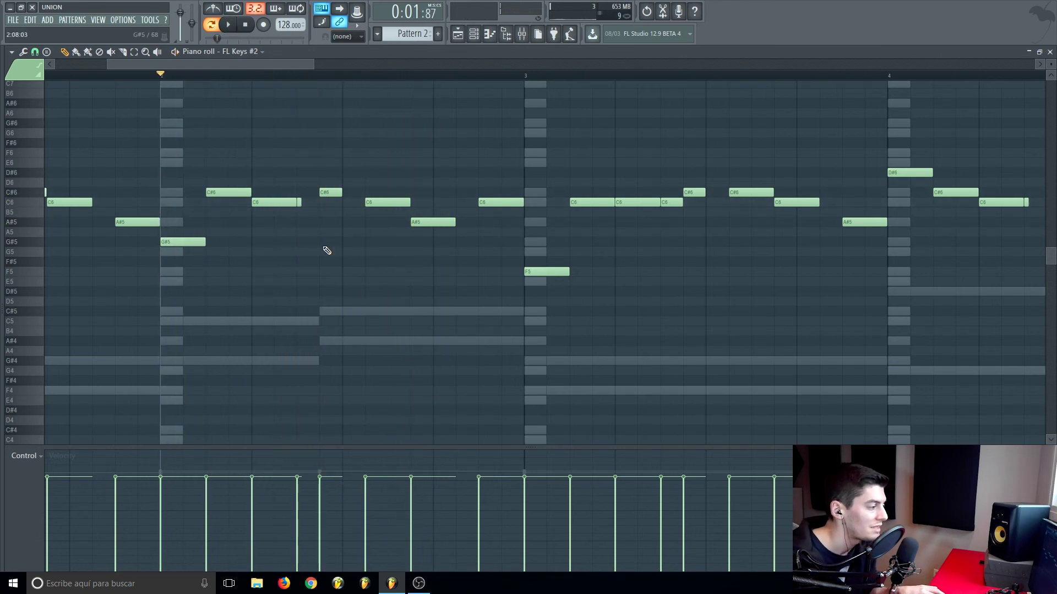
Step: Play back the closing phrase of the FL Keys #2 melody from bar 9
scroll(278, 94, down, 4)
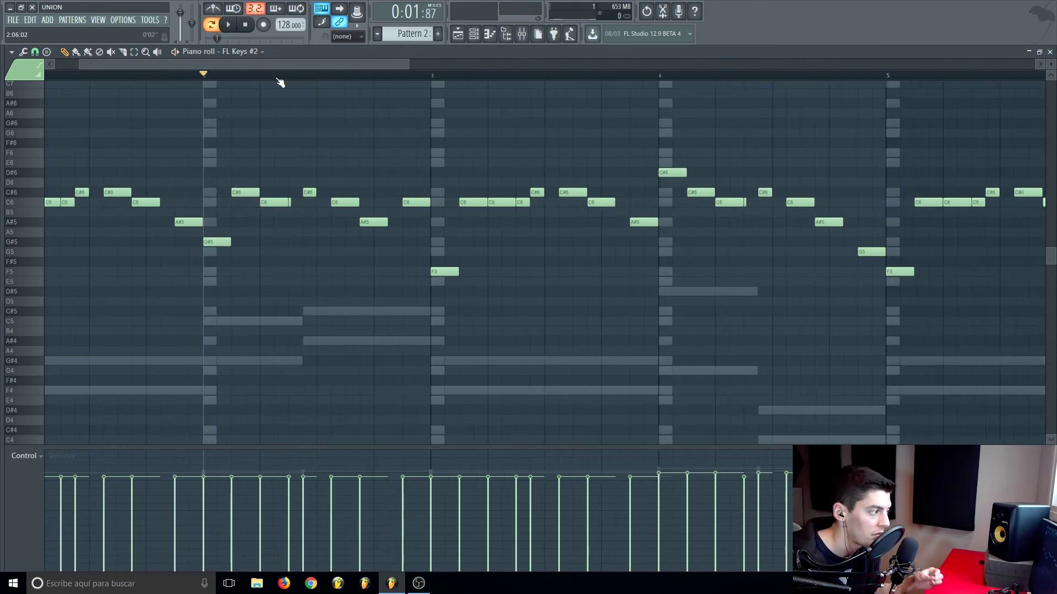
scroll(277, 88, down, 3)
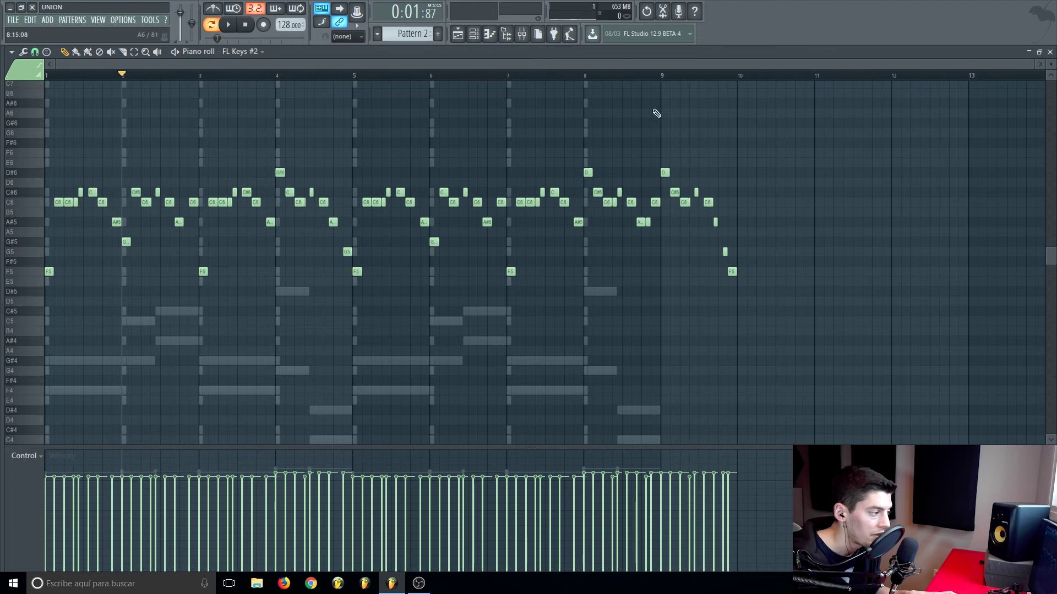
click(665, 78)
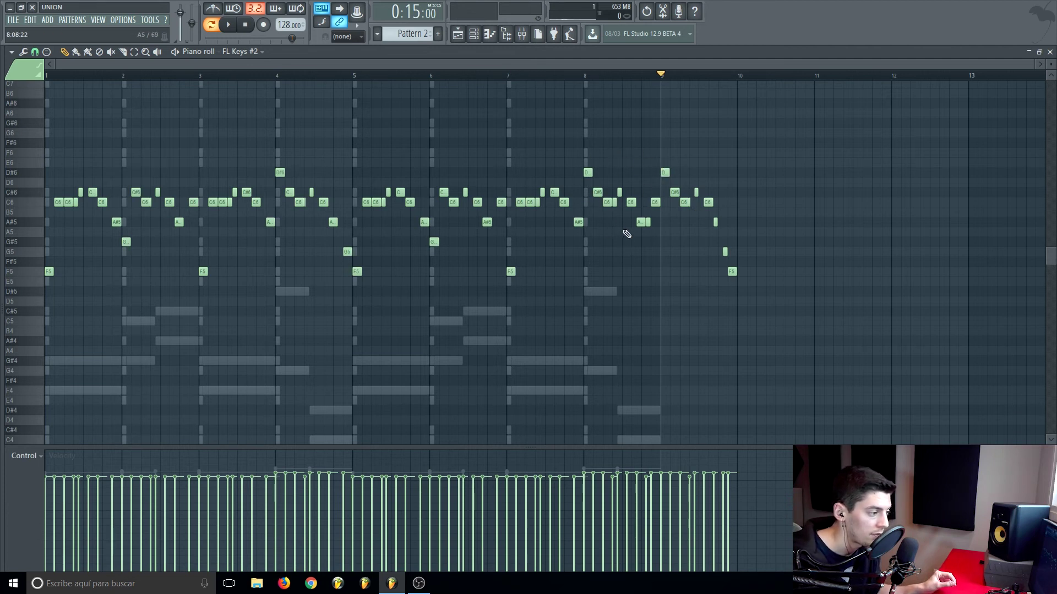
key(space)
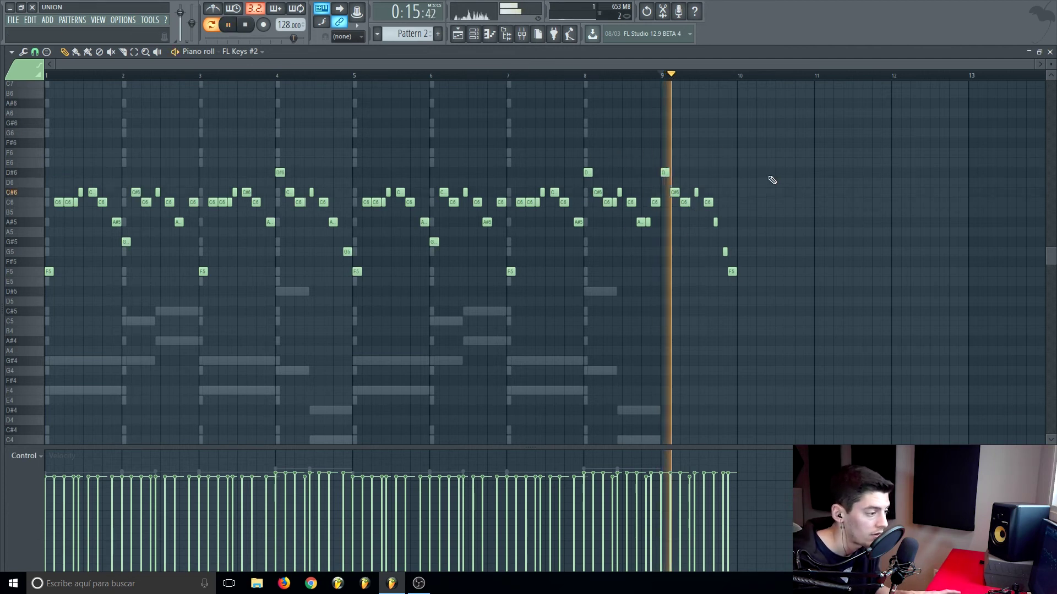
key(space)
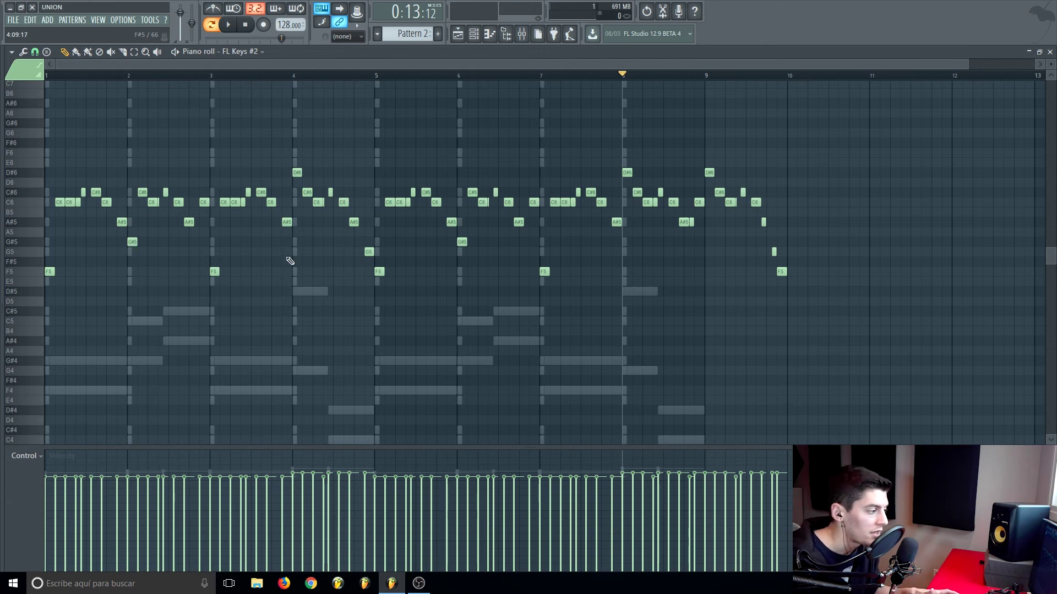
Step: Mark bars 1 to 4 and bars 1 to 8 of the melody in turn, clearing each selection
drag(378, 77, 107, 100)
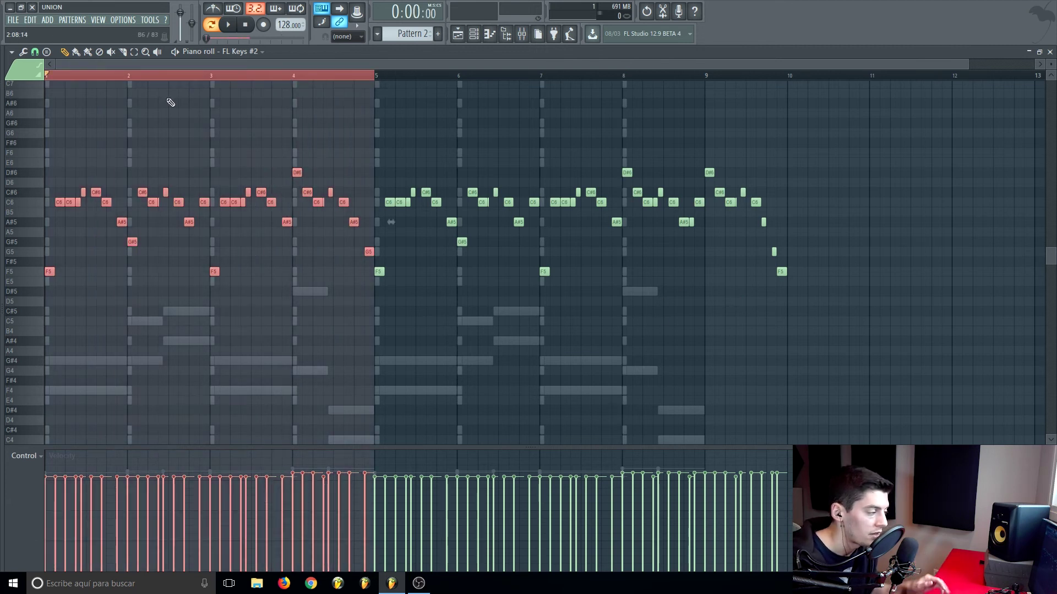
ctrl+click(180, 114)
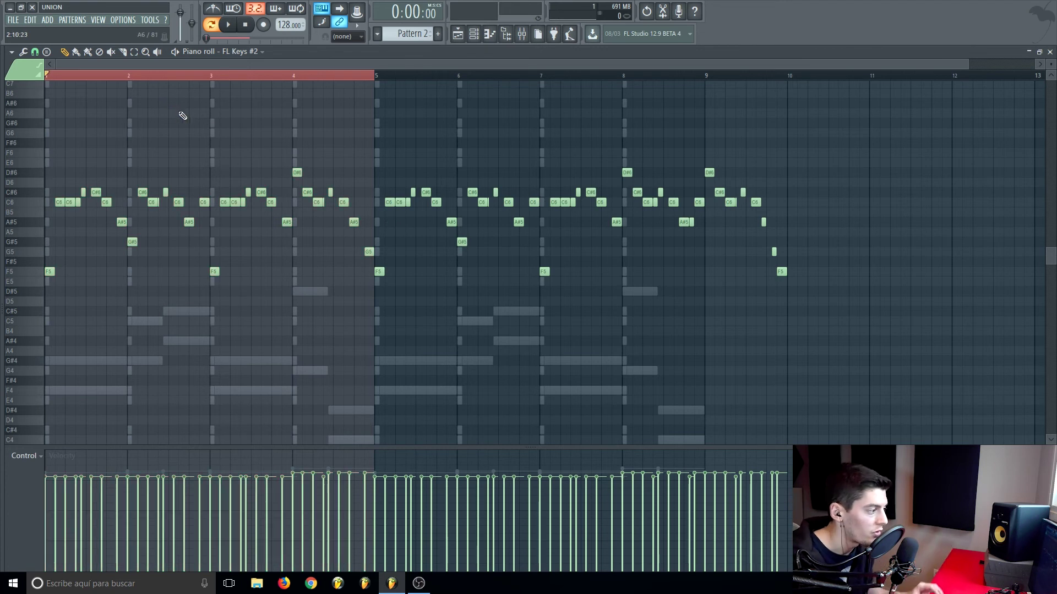
drag(706, 75, 47, 88)
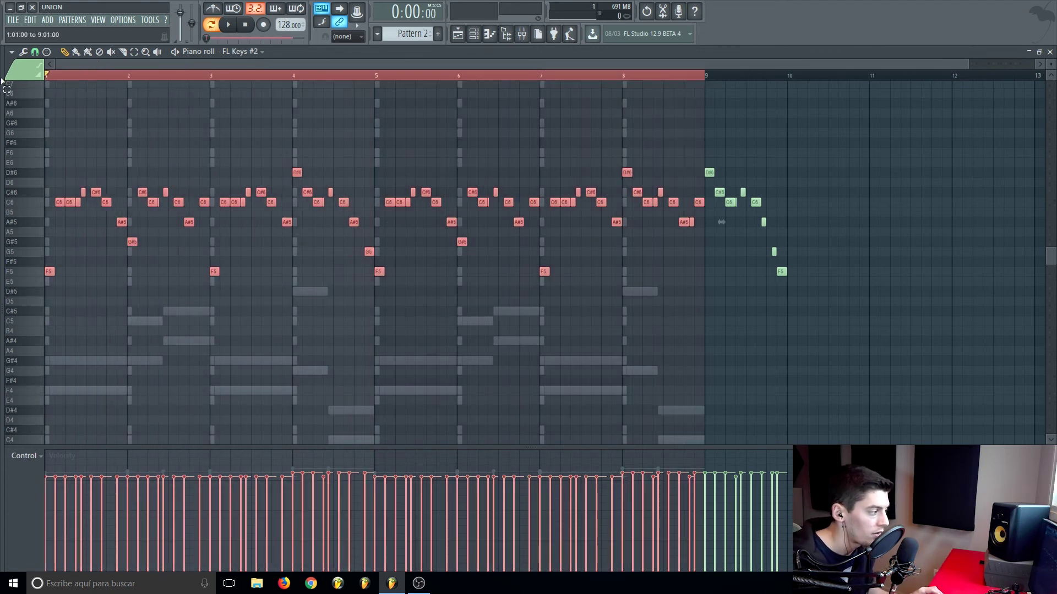
ctrl+click(319, 285)
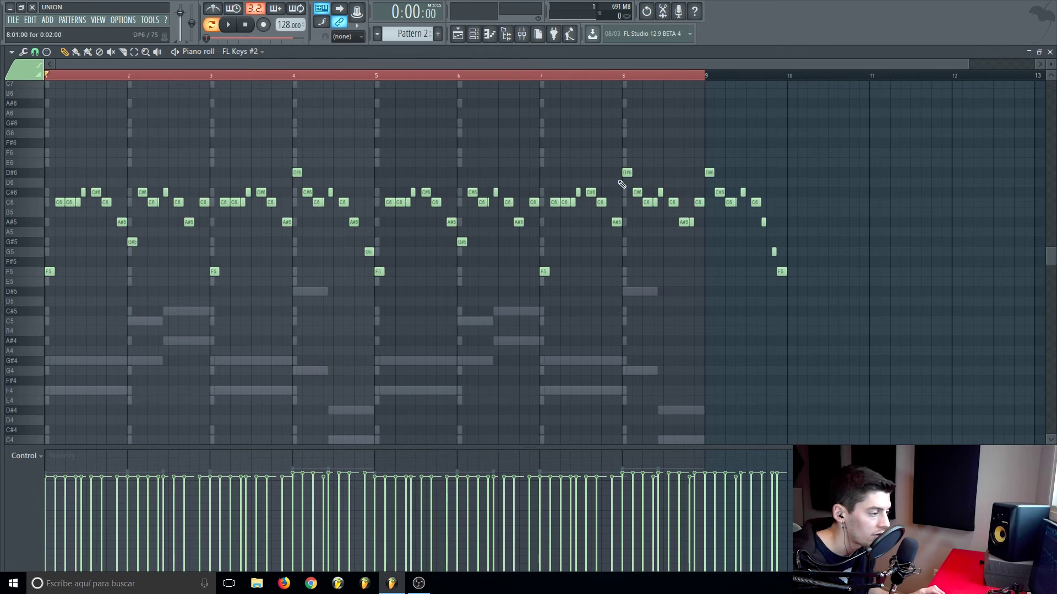
click(456, 77)
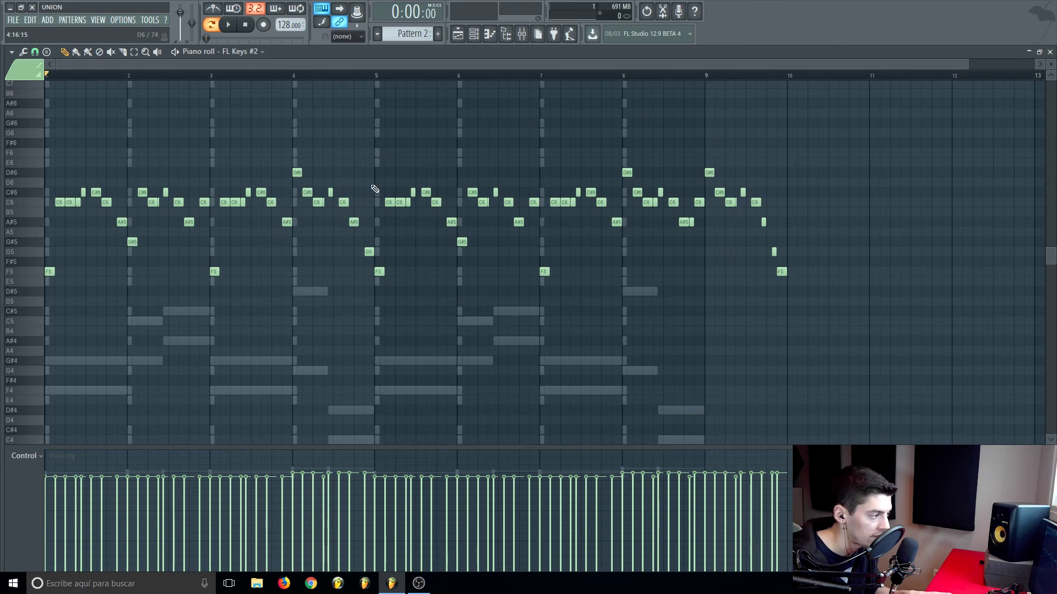
Step: Compare the melody's bar 4 phrase with its closing phrase in bar 9 by playing each from its start
click(294, 75)
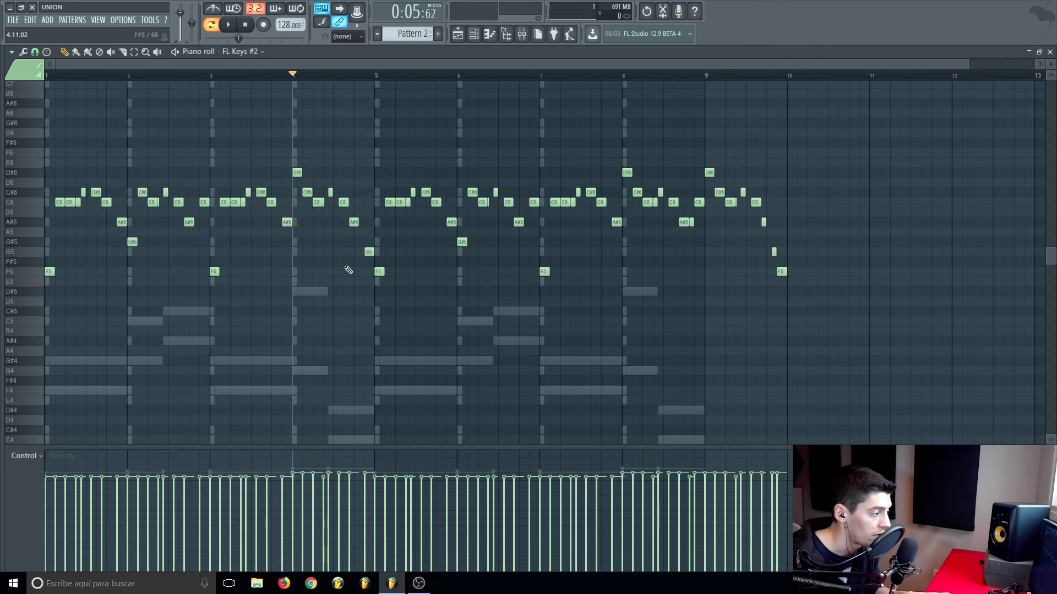
key(space)
key(space)
click(706, 76)
key(space)
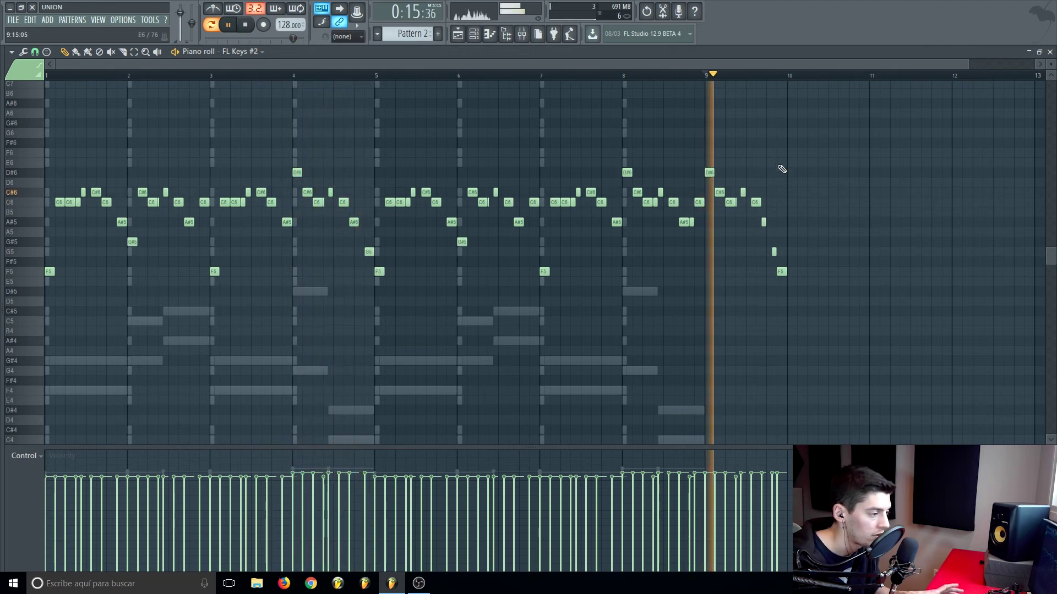
key(space)
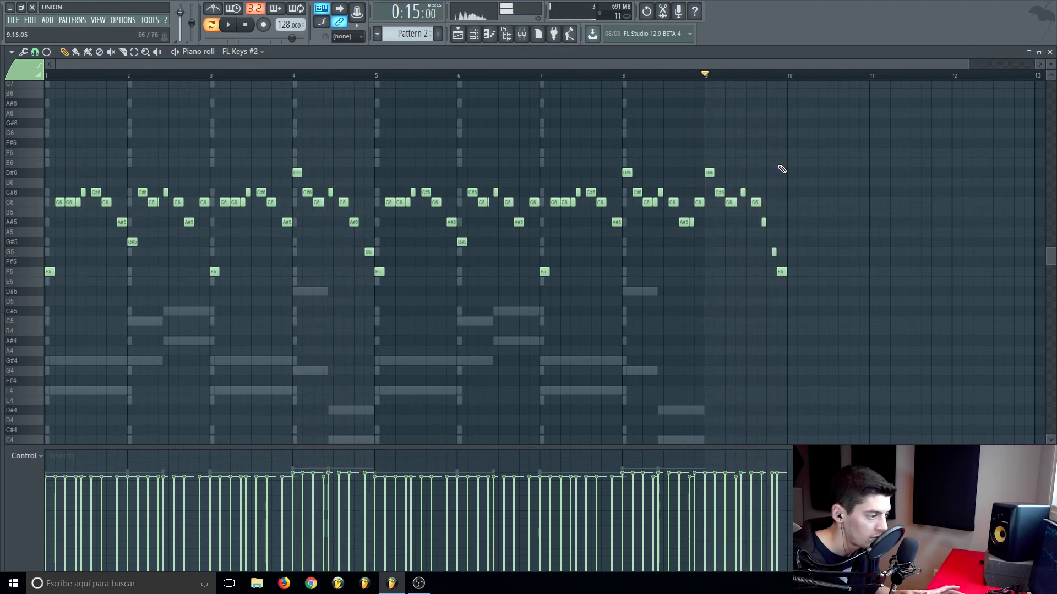